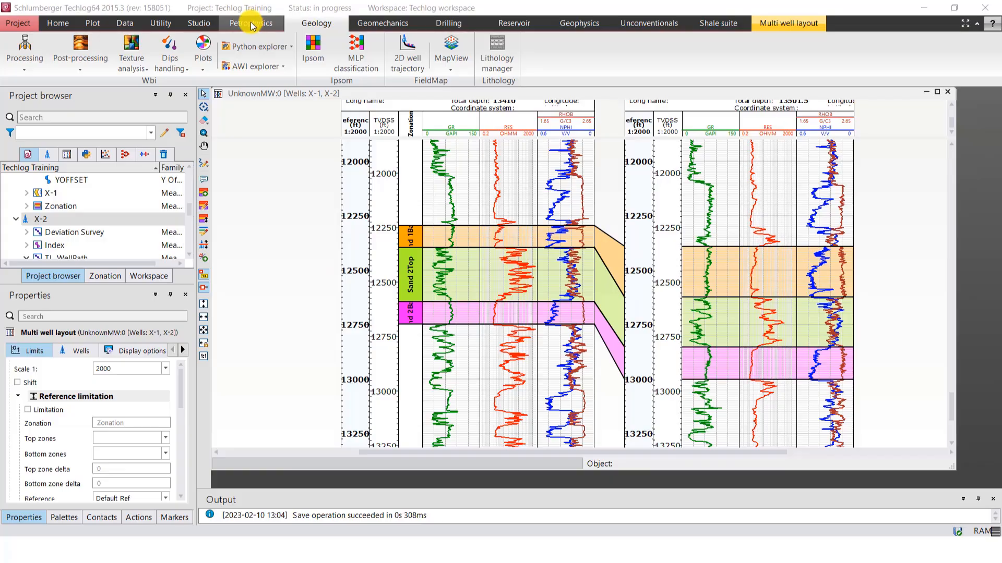
left_click(251, 24)
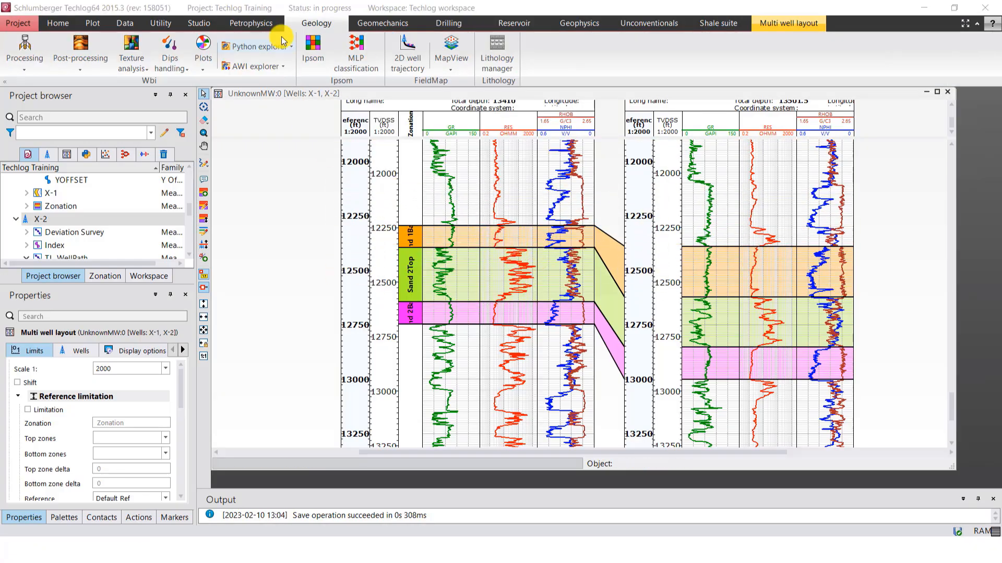
left_click(252, 25)
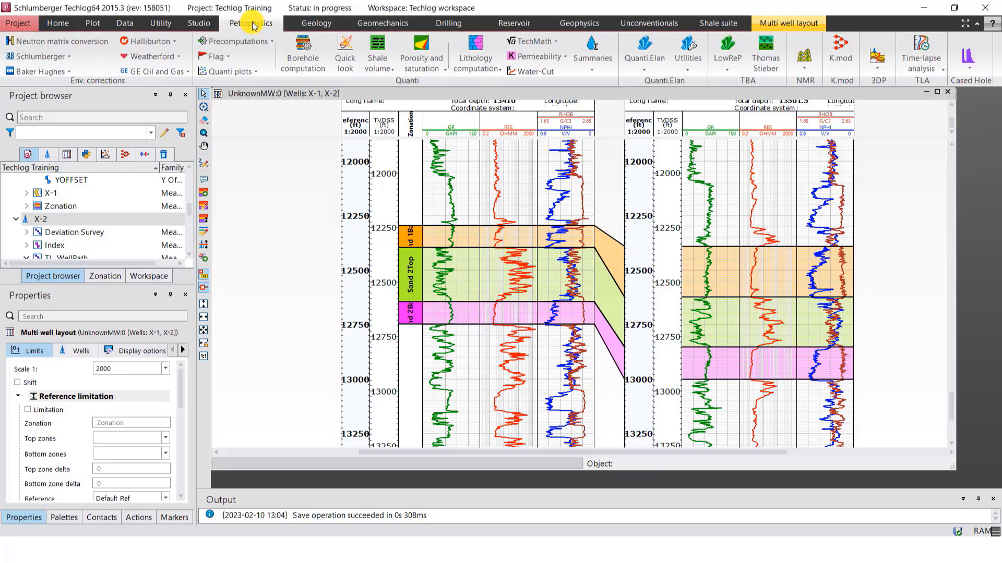
left_click(381, 64)
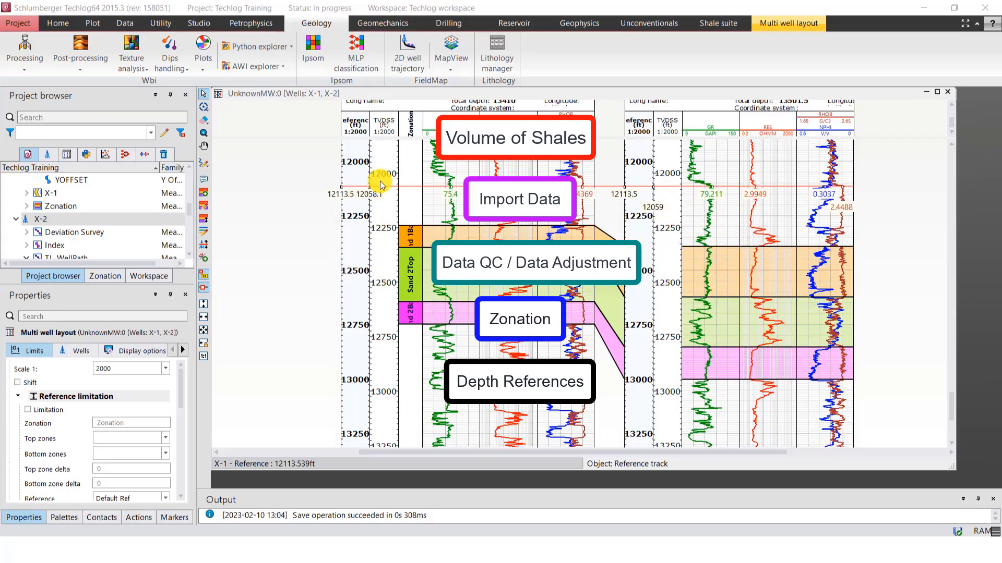
left_click(251, 25)
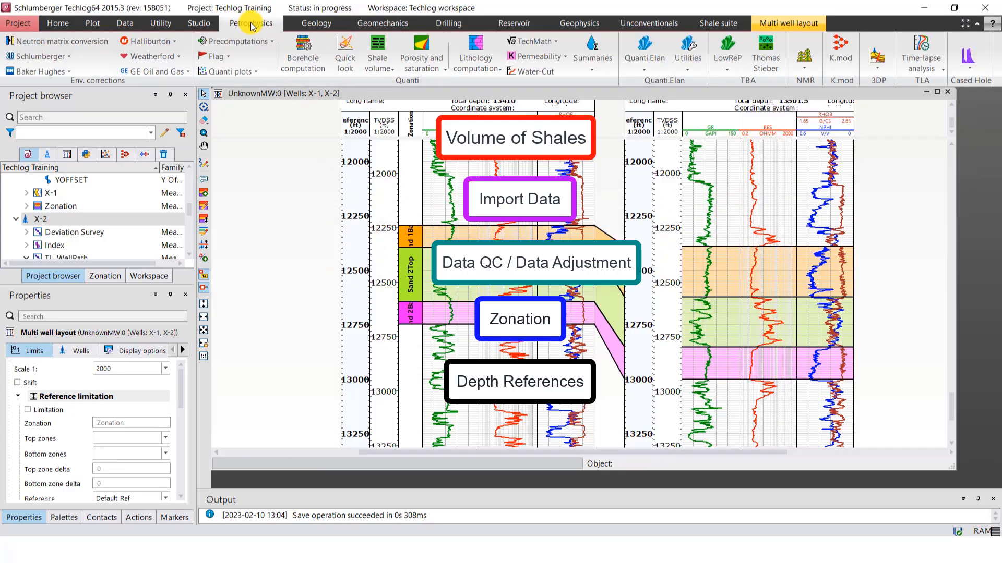
left_click(381, 65)
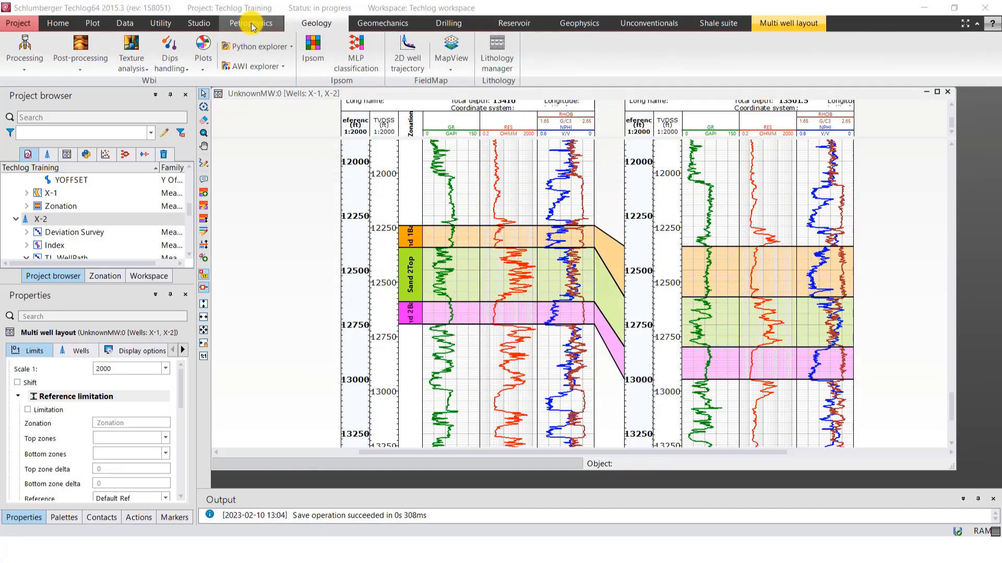
Create a gamma-ray shale volume (Vsh) workflow with Gamma Ray as the input data type.
left_click(251, 24)
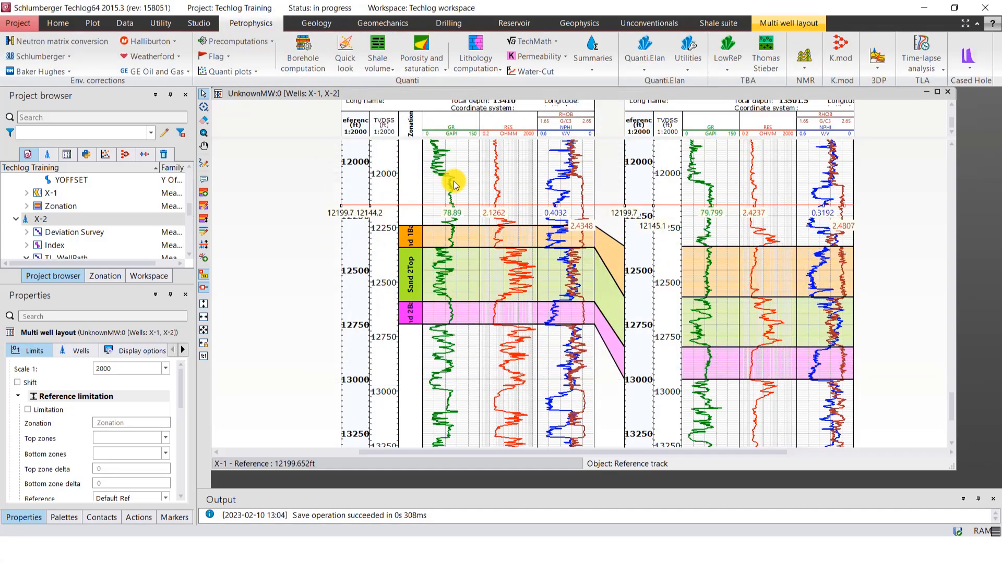
left_click(381, 65)
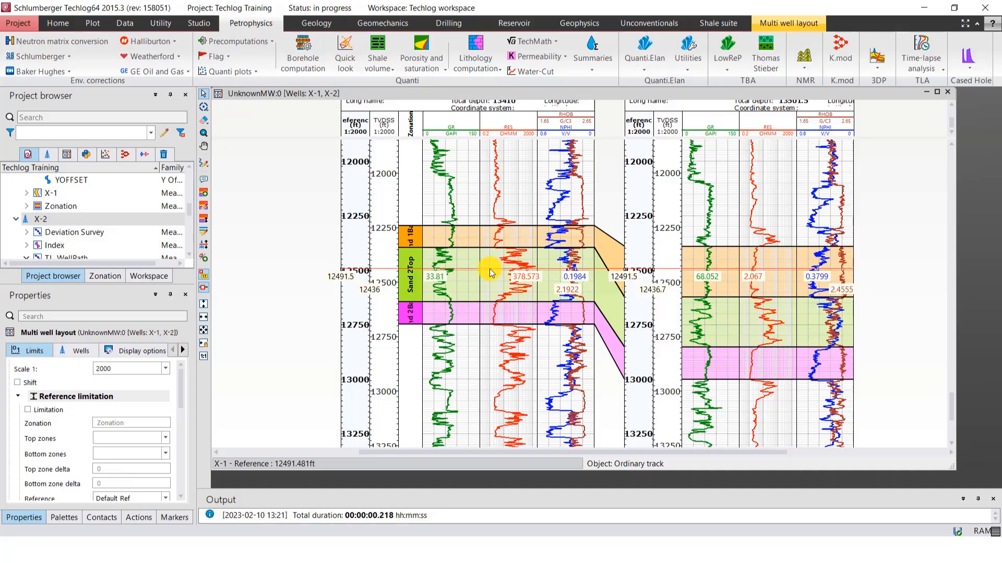
left_click(389, 71)
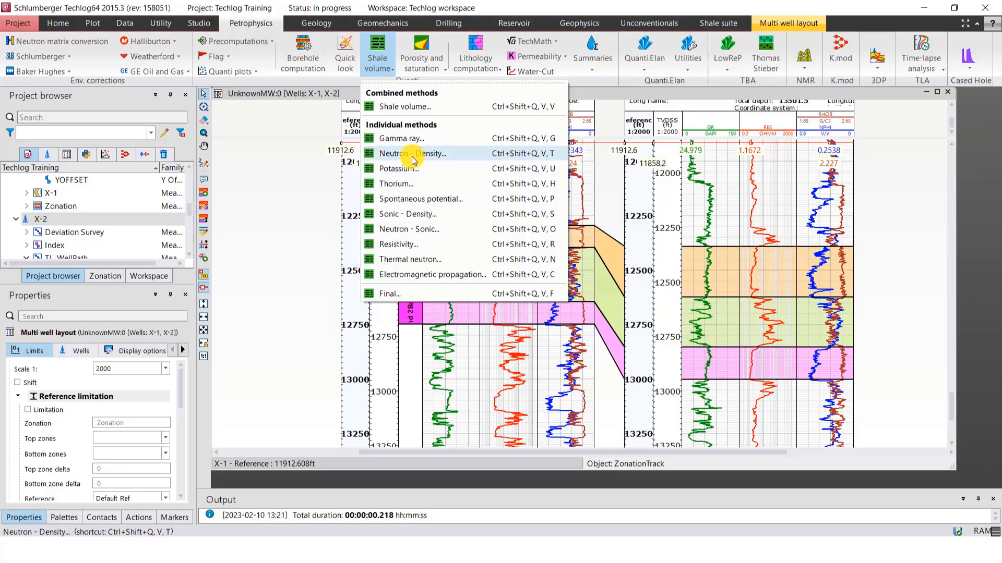
left_click(418, 138)
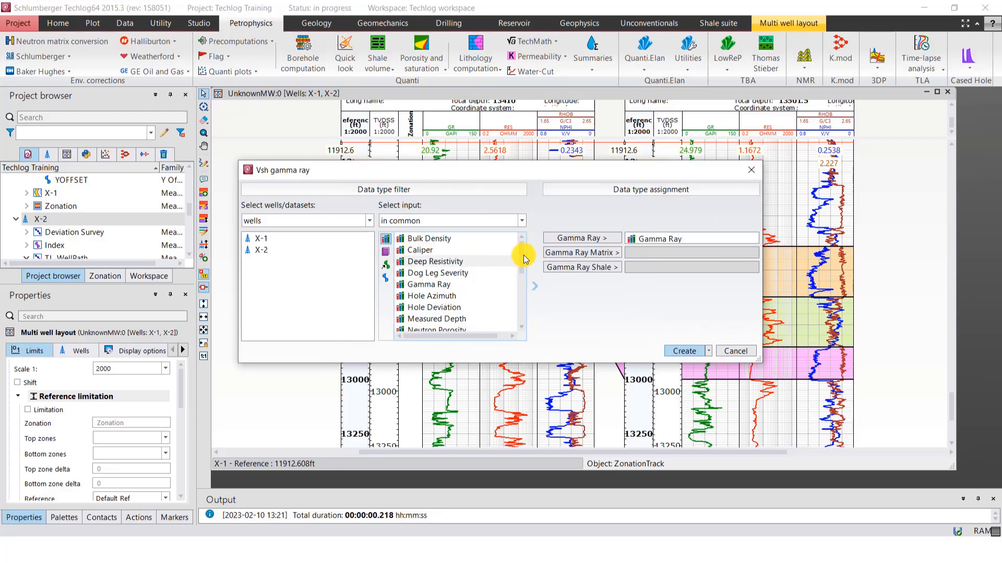
left_click_drag(438, 167, 510, 157)
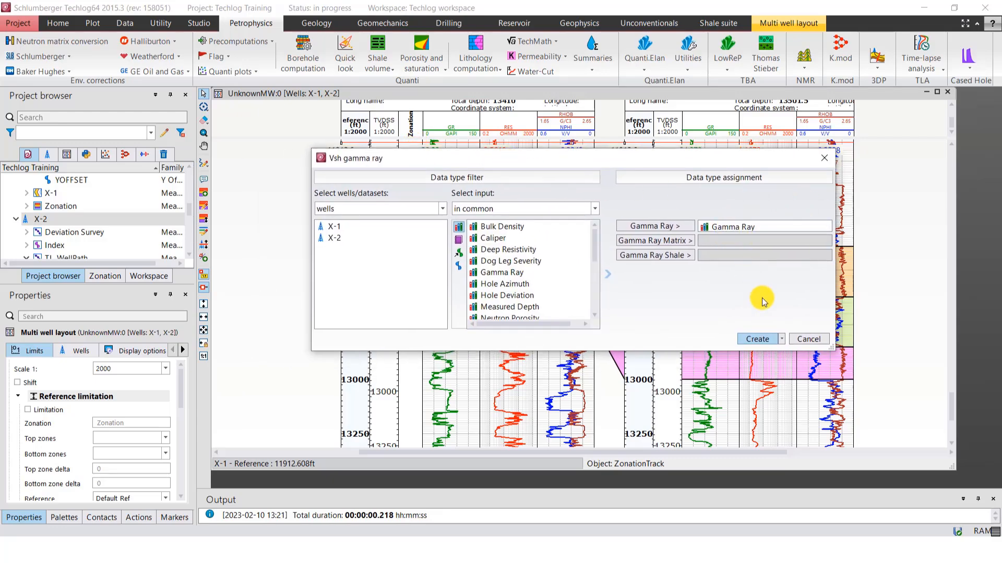
left_click(757, 339)
left_click_drag(352, 94, 348, 95)
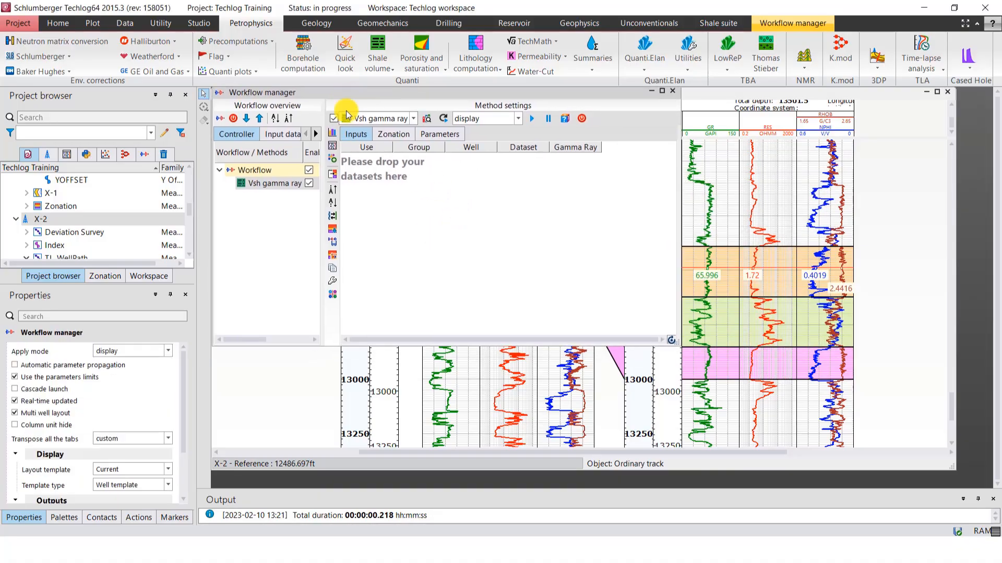
left_click_drag(348, 94, 477, 151)
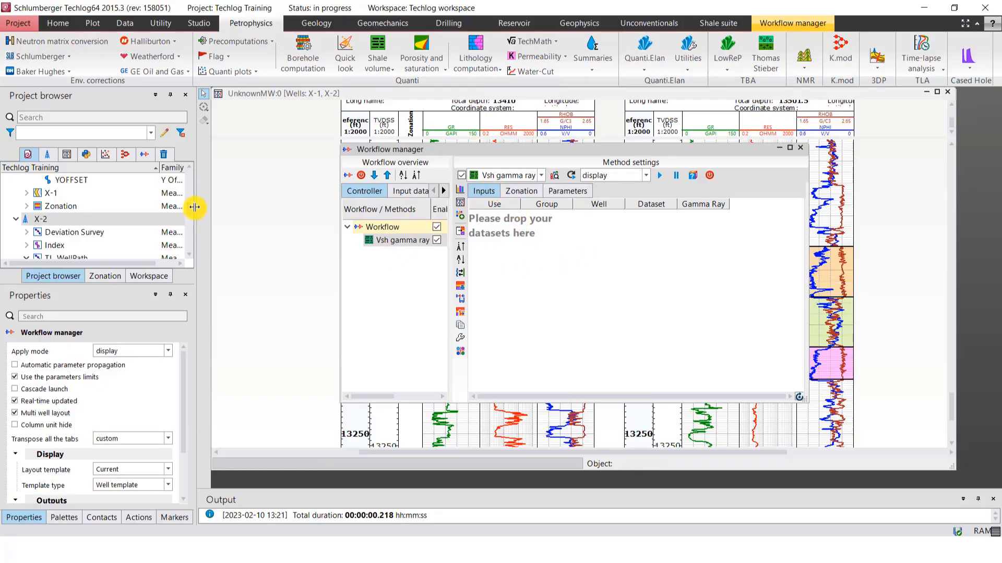
Add the X-1 dataset of well X-1 to the inputs of the Vsh gamma ray method.
left_click_drag(190, 211, 188, 162)
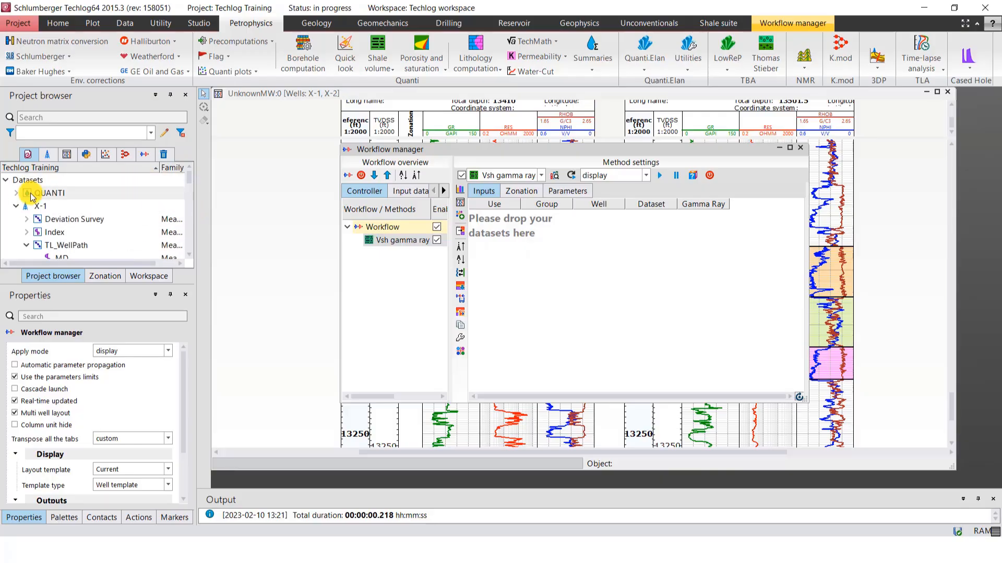
left_click(11, 206)
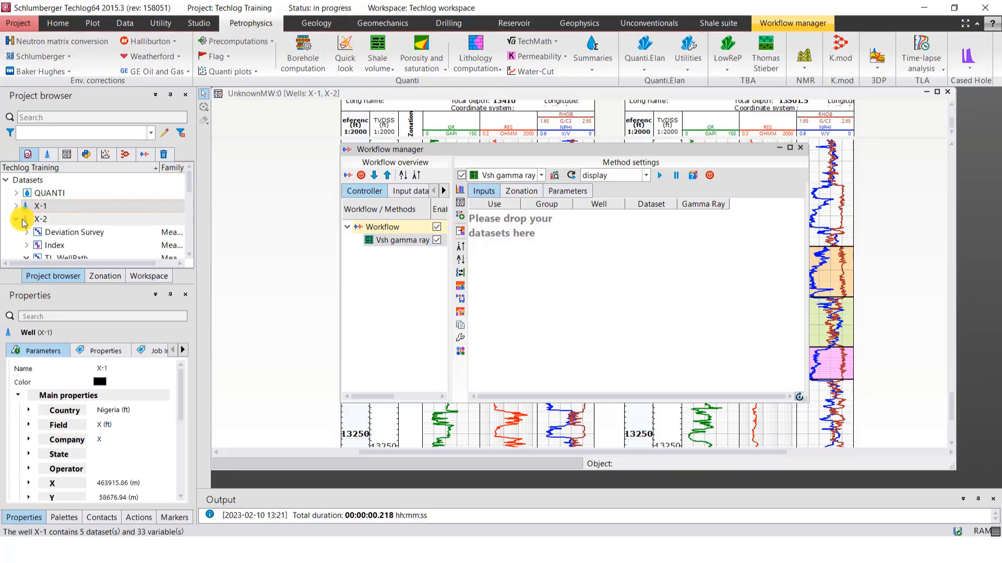
left_click(16, 206)
left_click(16, 206)
scroll(61, 229, "down", 1)
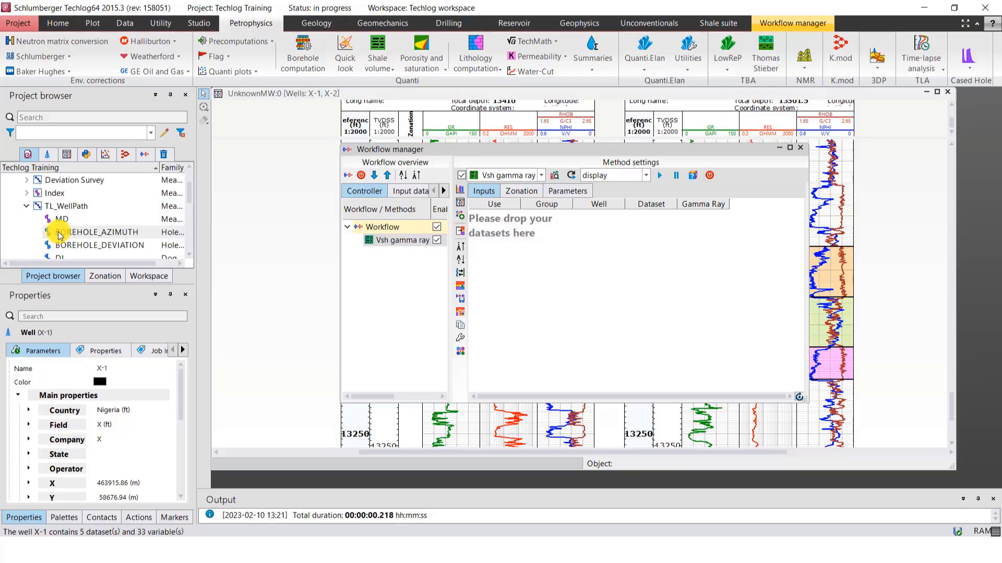
left_click(27, 206)
left_click(52, 219)
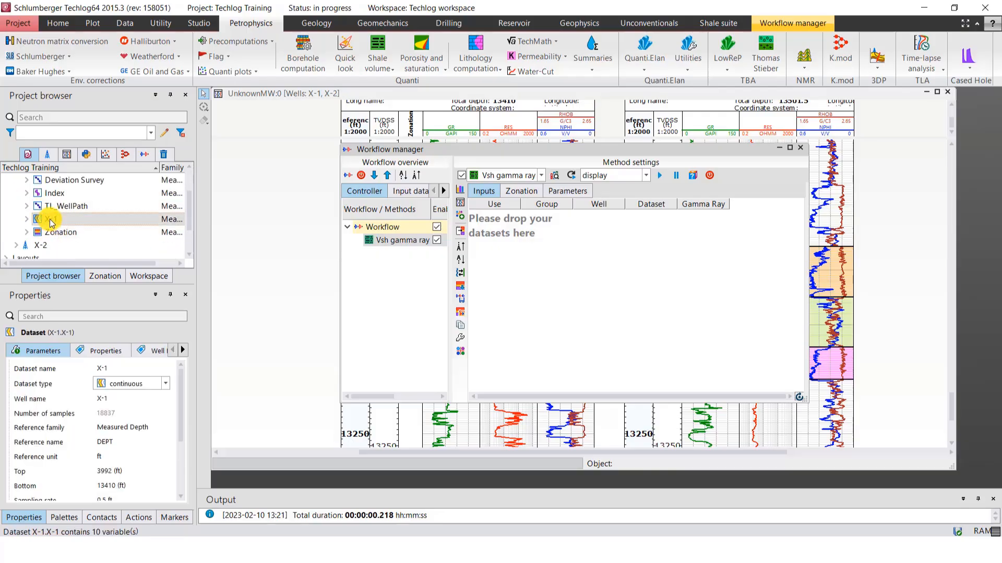
left_click_drag(52, 223, 502, 264)
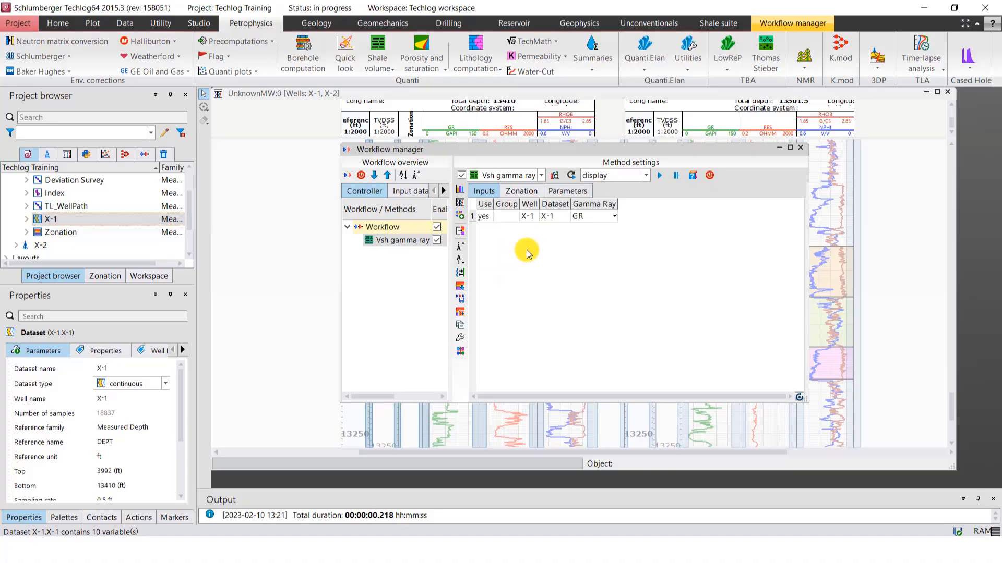
Add the X-2 dataset of well X-2 to the inputs of the Vsh gamma ray method.
scroll(115, 198, "down", 1)
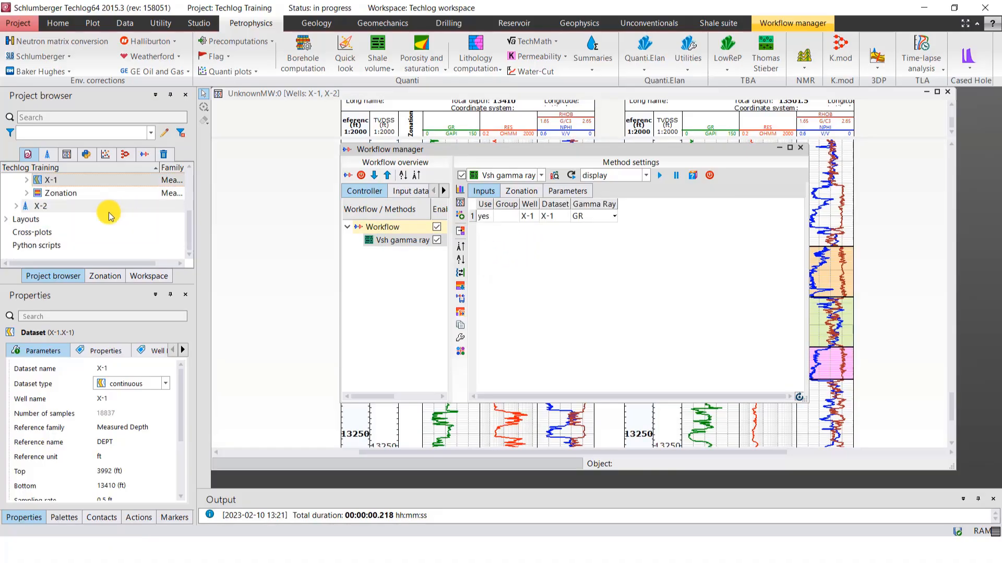
left_click(16, 206)
scroll(78, 225, "down", 2)
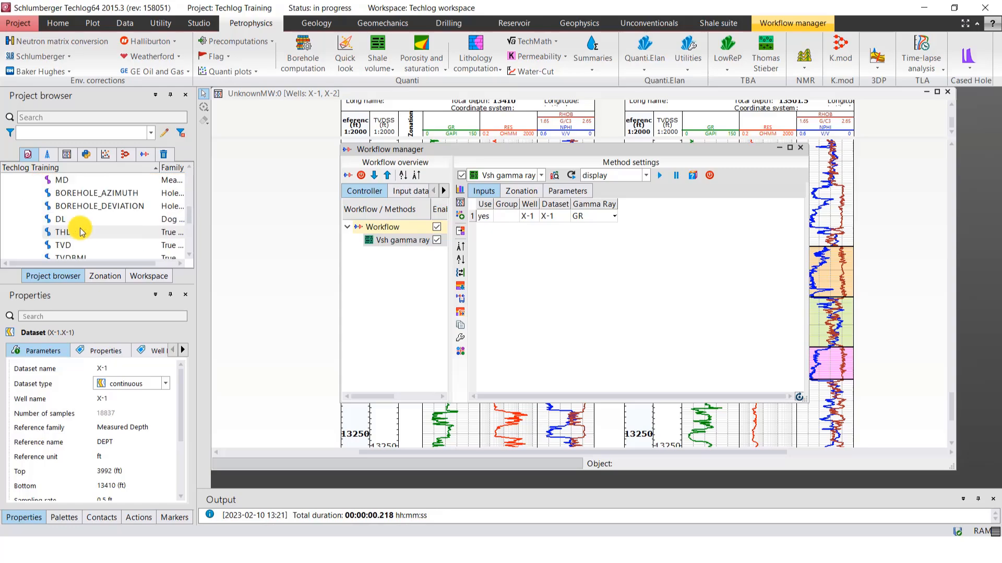
scroll(52, 216, "up", 1)
left_click(27, 207)
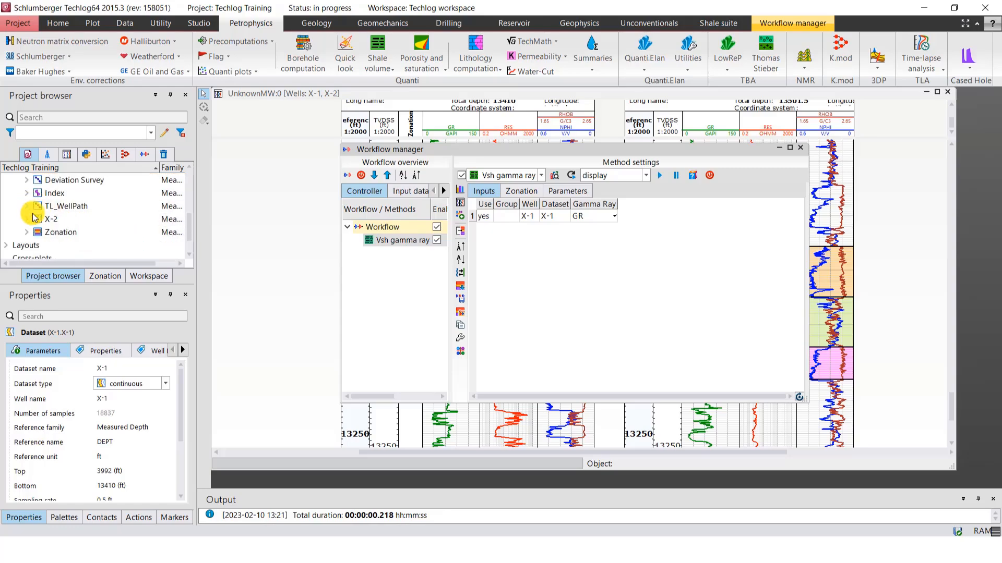
left_click(50, 220)
left_click_drag(51, 219, 581, 285)
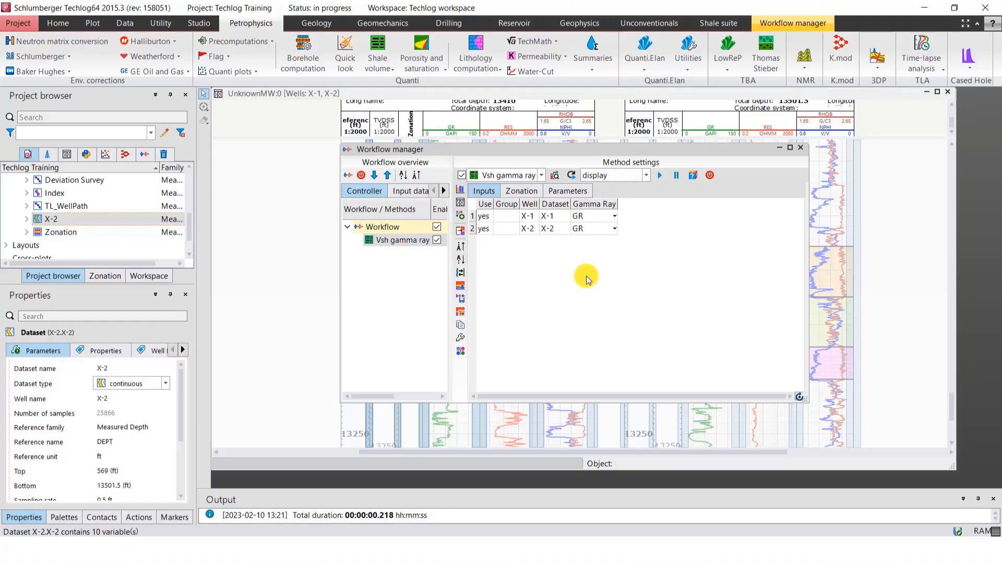
Apply the Zonation set with Sand 1Base, Sand 2Top and Sand 2Base to the method and display its zone parameters.
left_click(520, 192)
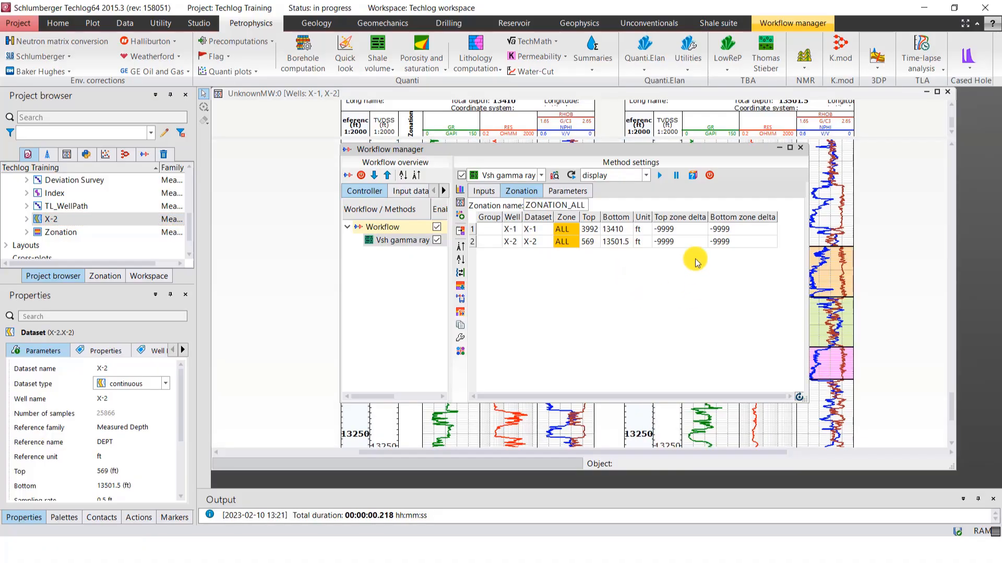
left_click(105, 276)
left_click(126, 121)
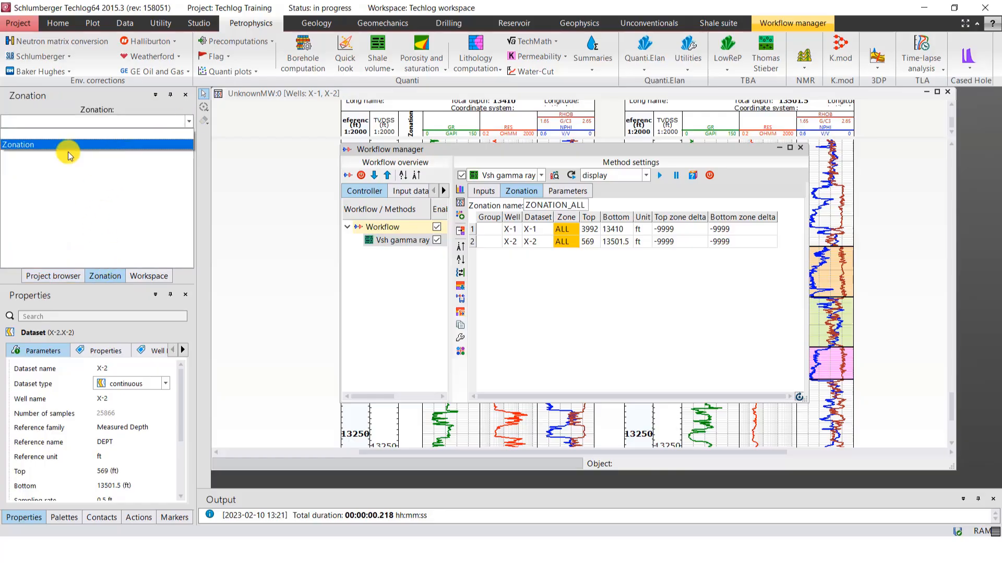
left_click(13, 146)
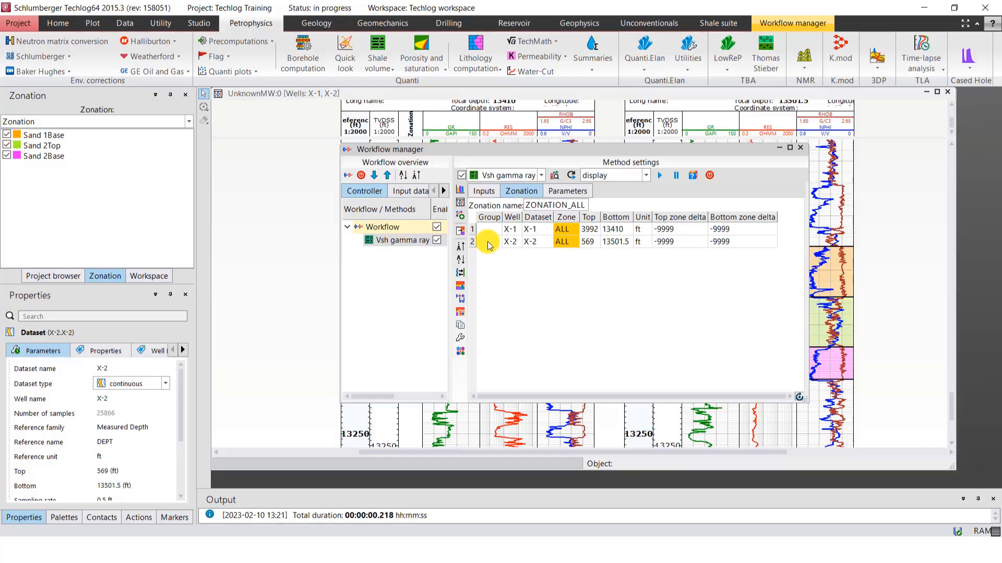
left_click(461, 232)
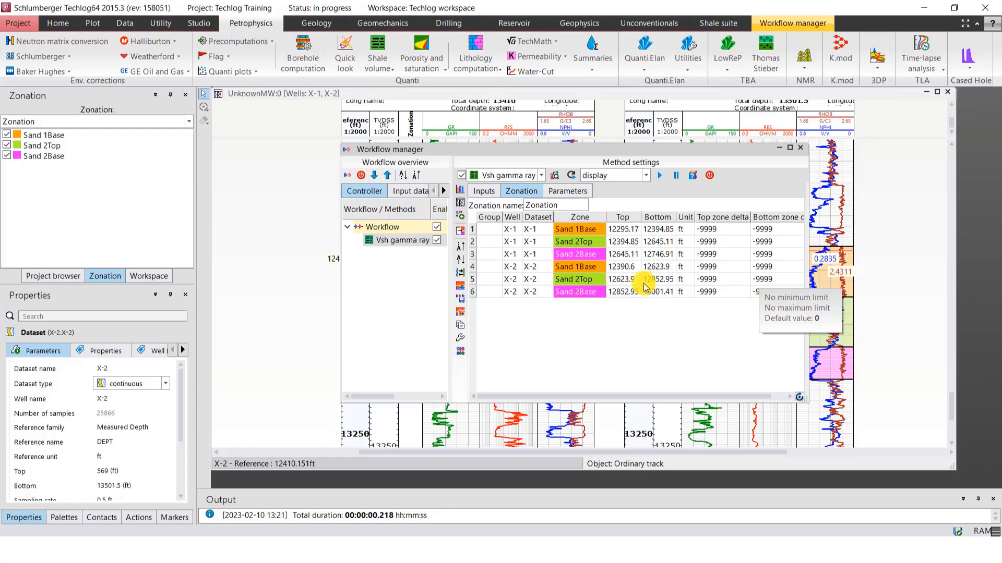
left_click(609, 313)
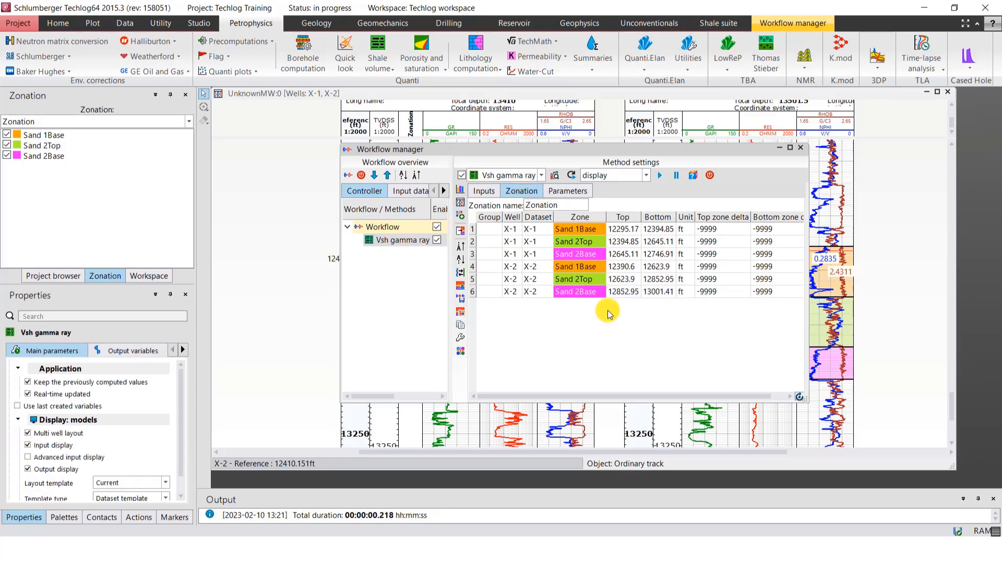
left_click(572, 192)
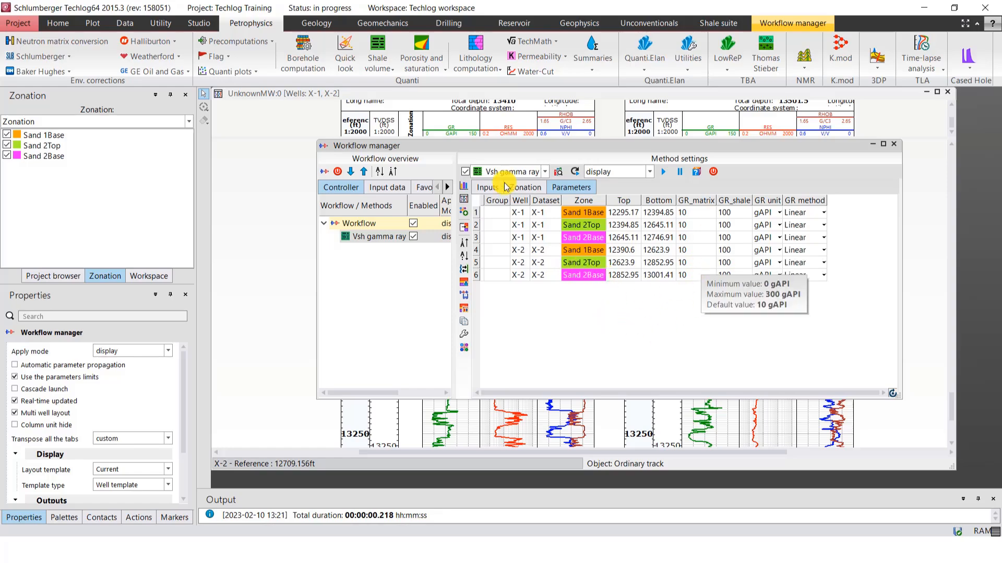
Create a single-well histogram of the GR curve from the X-1 dataset of well X-1.
left_click(93, 23)
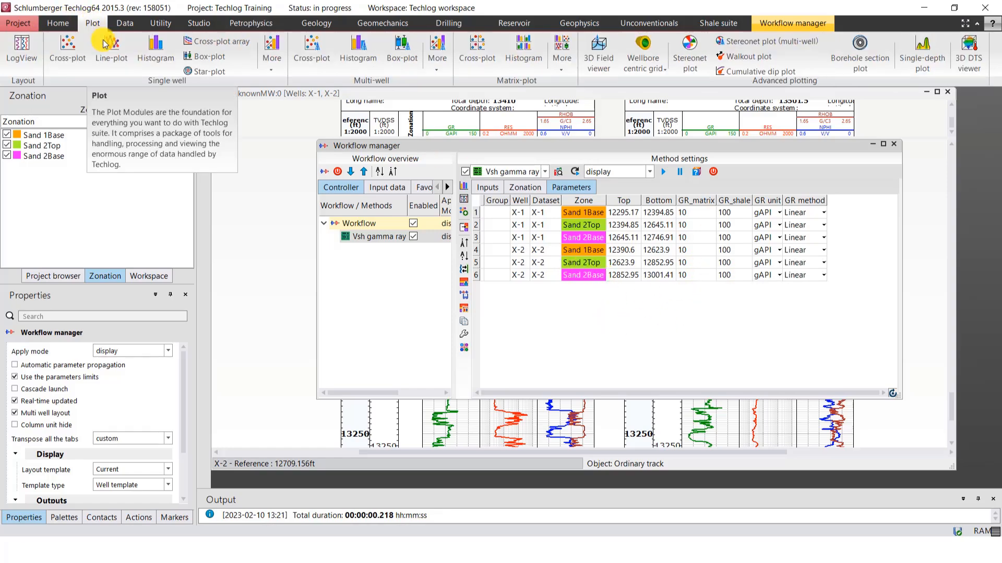
left_click(157, 48)
left_click_drag(702, 180, 507, 110)
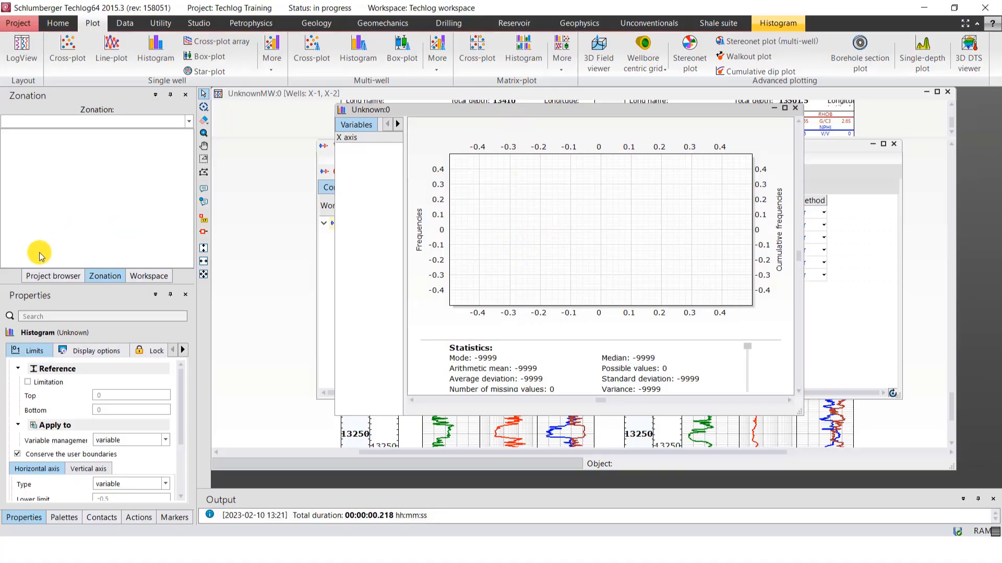
left_click(61, 276)
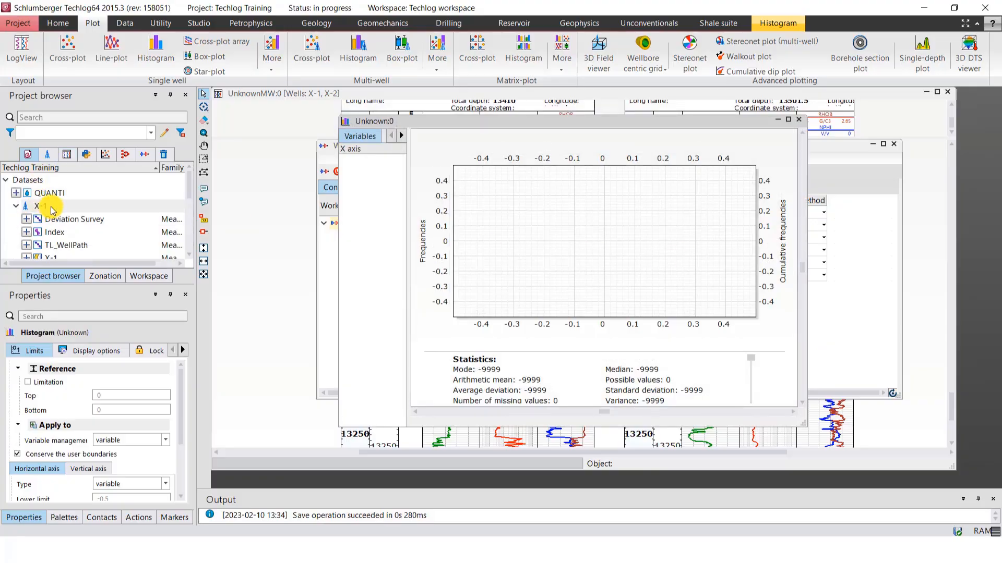
scroll(57, 205, "down", 1)
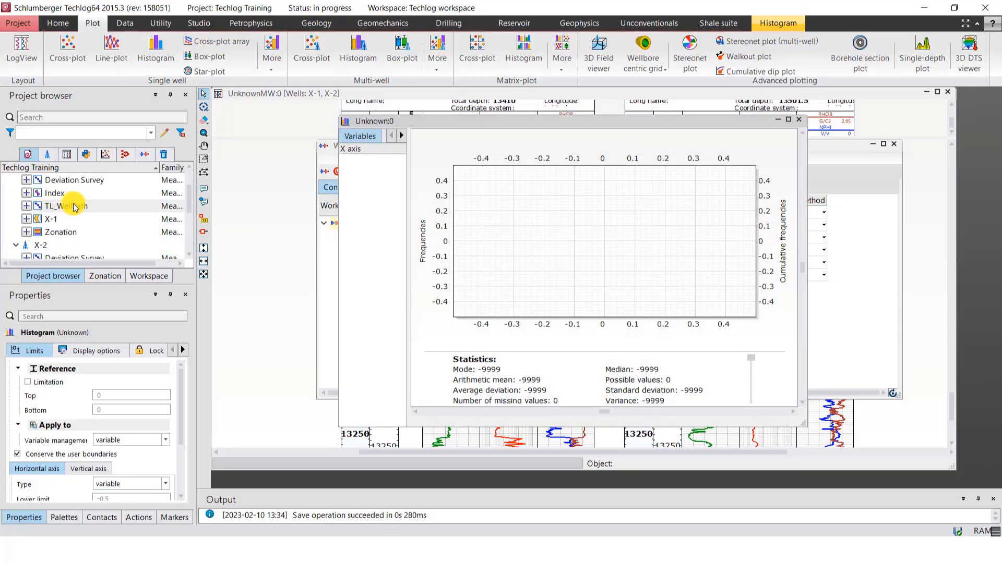
left_click(26, 219)
scroll(90, 214, "down", 1)
left_click_drag(55, 219, 361, 176)
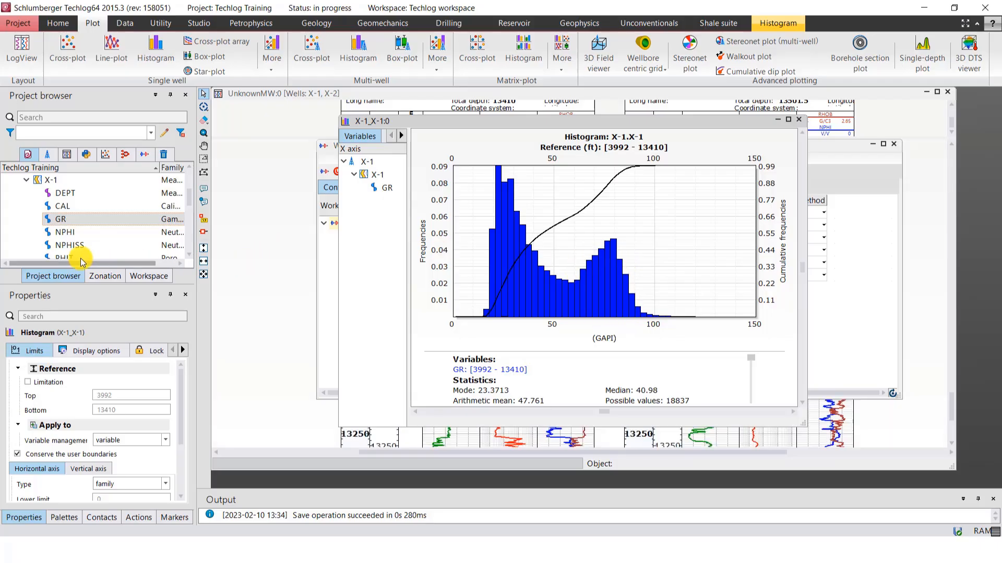
Apply the Zonation set to the GR histogram and restrict it to the Sand 2Top zone.
left_click(103, 277)
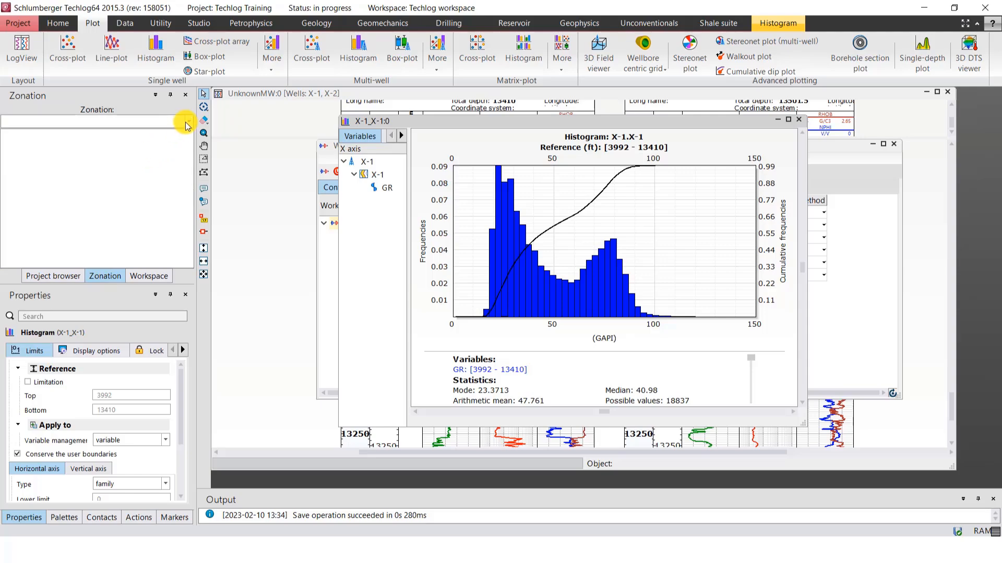
left_click(189, 123)
left_click(59, 145)
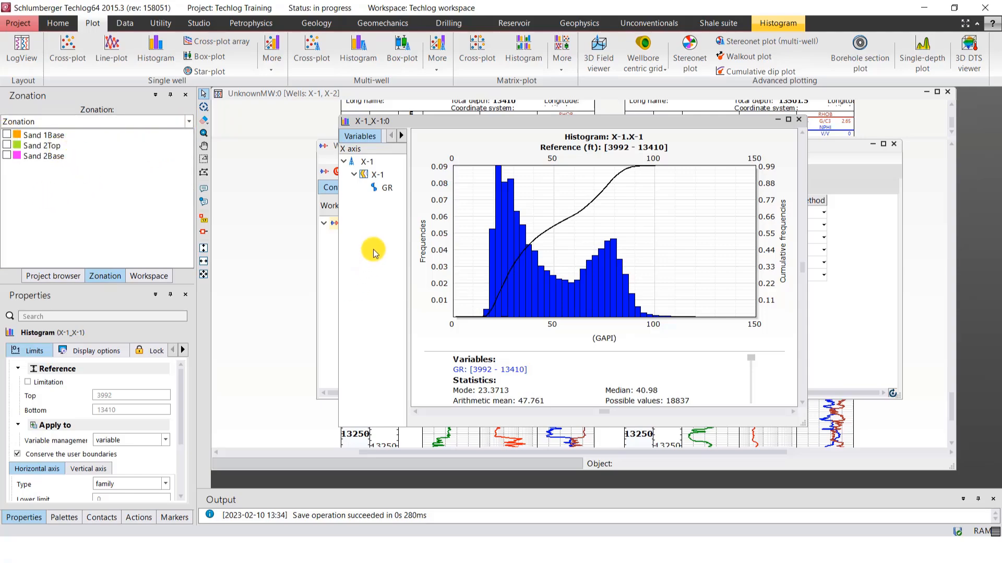
left_click(7, 146)
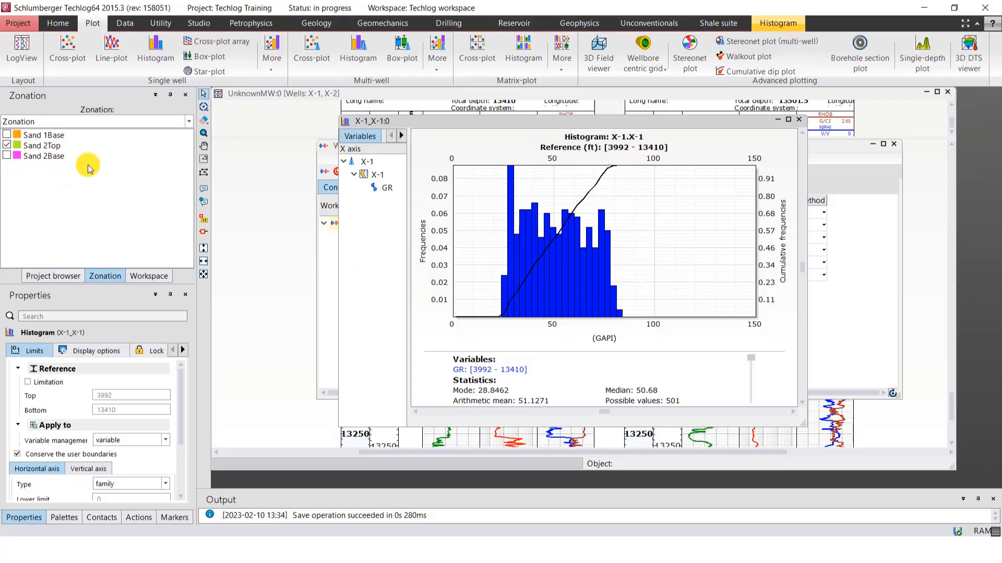
Add the Sand 1Base and Sand 2Base zones to the X-1 GR histogram and show its minimum and maximum statistics.
left_click(7, 135)
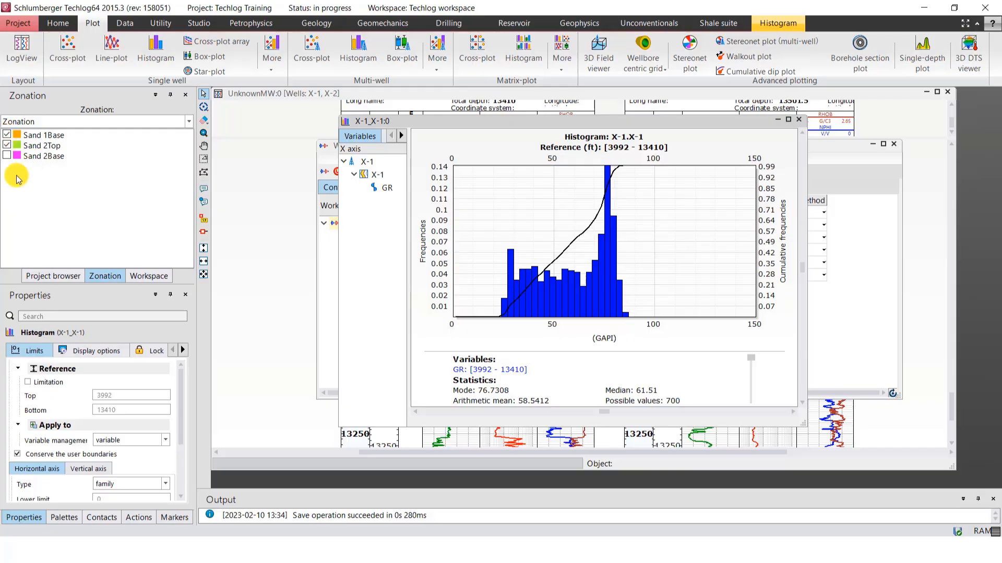
left_click(7, 156)
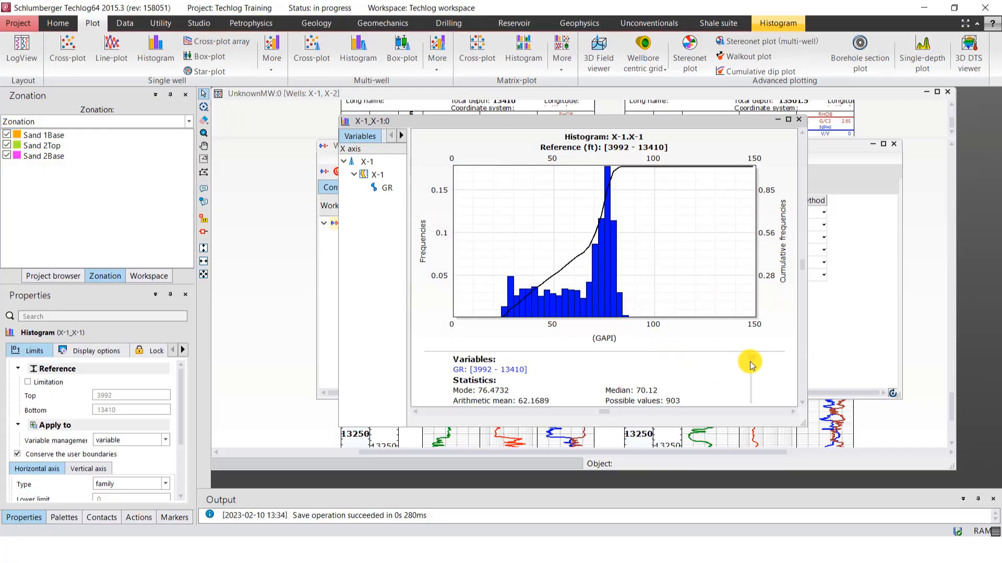
left_click_drag(750, 360, 751, 386)
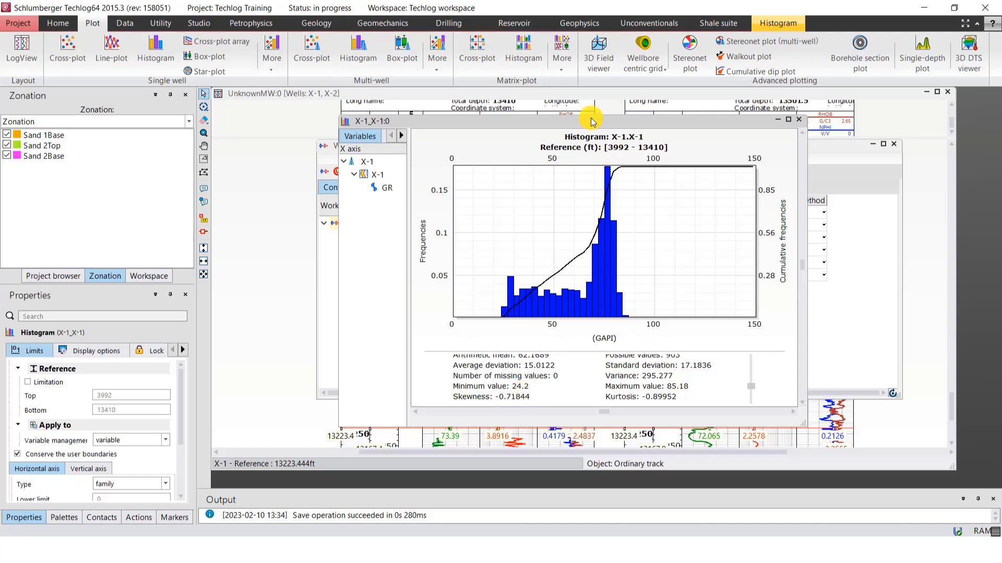
Set GR_matrix to 24.2 for the Sand 2Top zone of well X-1 in the Vsh gamma ray parameters.
left_click_drag(592, 121, 464, 324)
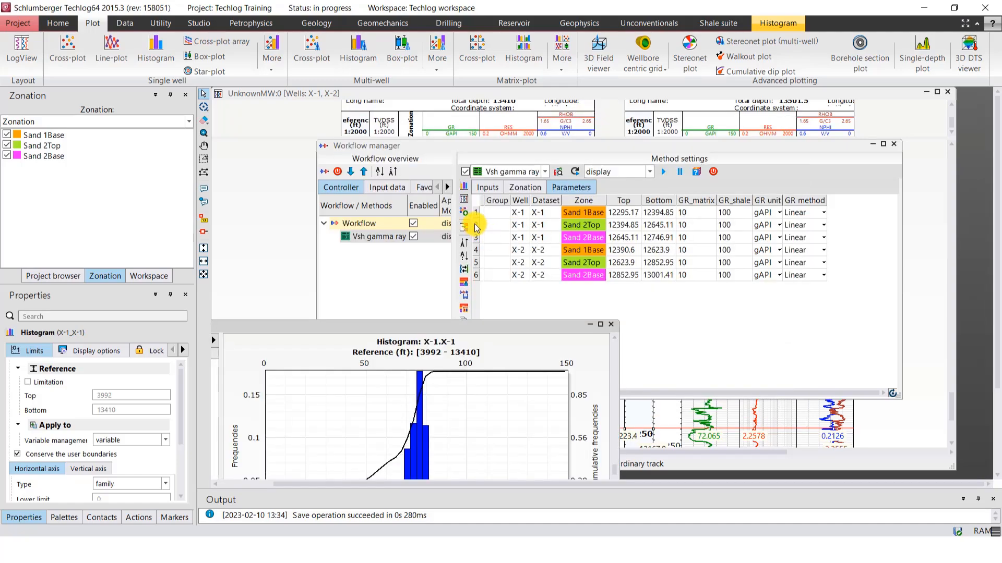
left_click(476, 228)
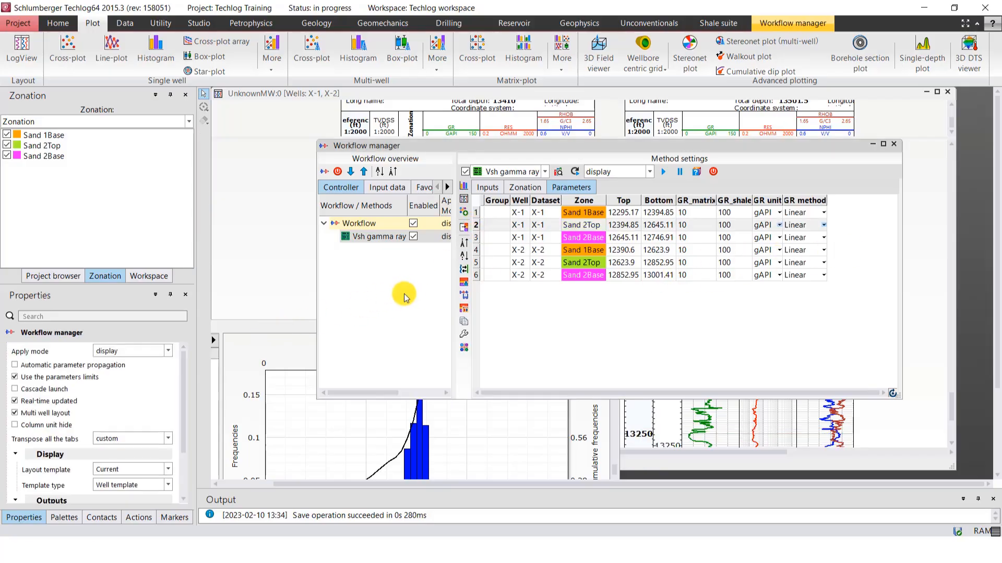
double_click(699, 224)
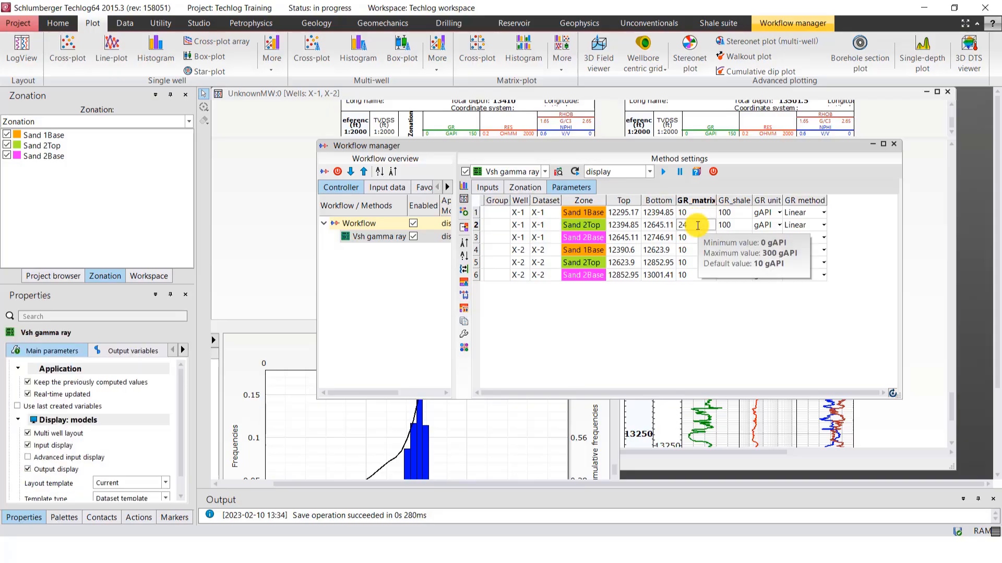
type("24.2")
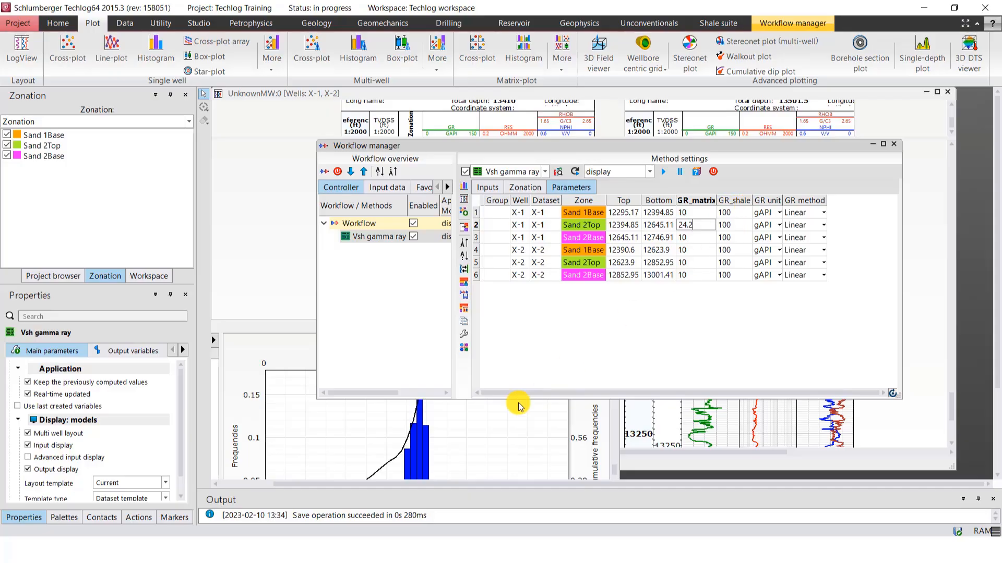
Check the histogram's maximum GR and set GR_shale to 85.18 for the Sand 2Top zone of well X-1.
left_click(279, 328)
left_click_drag(279, 327, 371, 129)
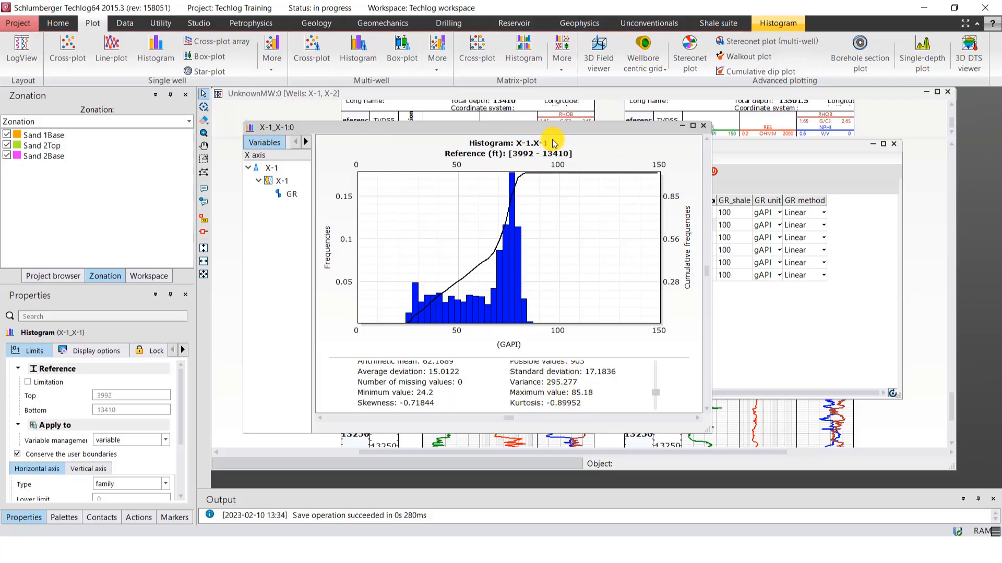
left_click_drag(494, 129, 447, 128)
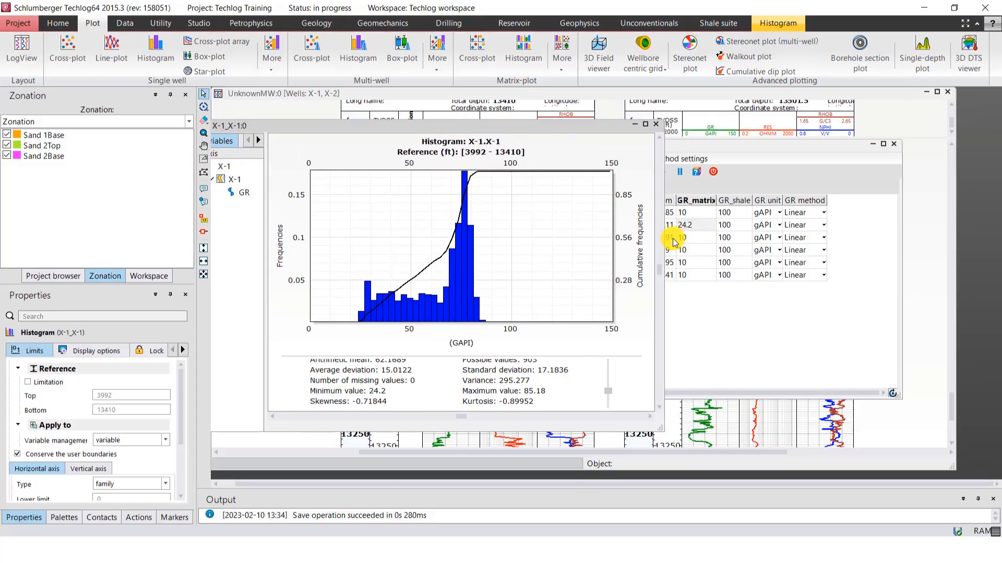
left_click(722, 327)
double_click(744, 230)
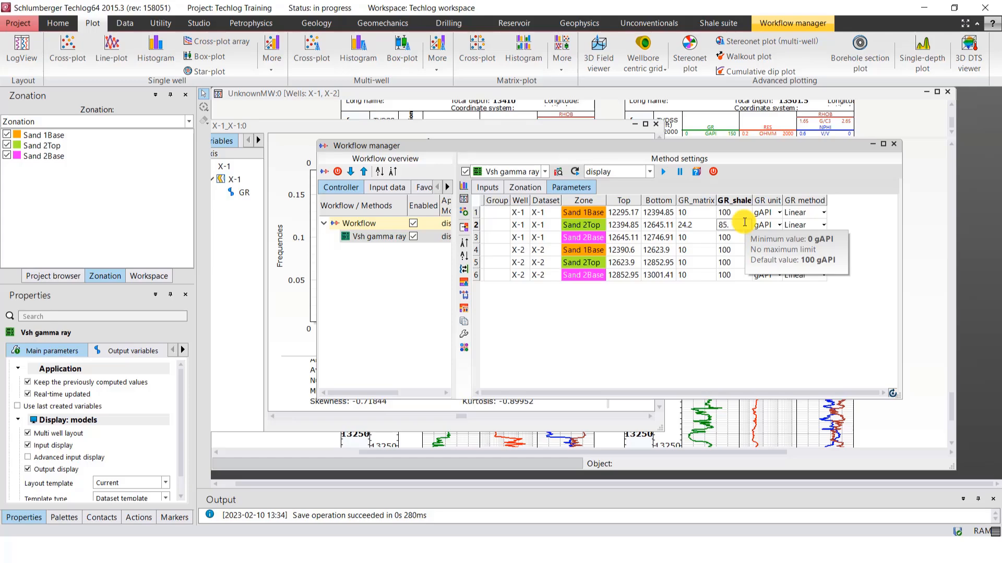
type("85.18")
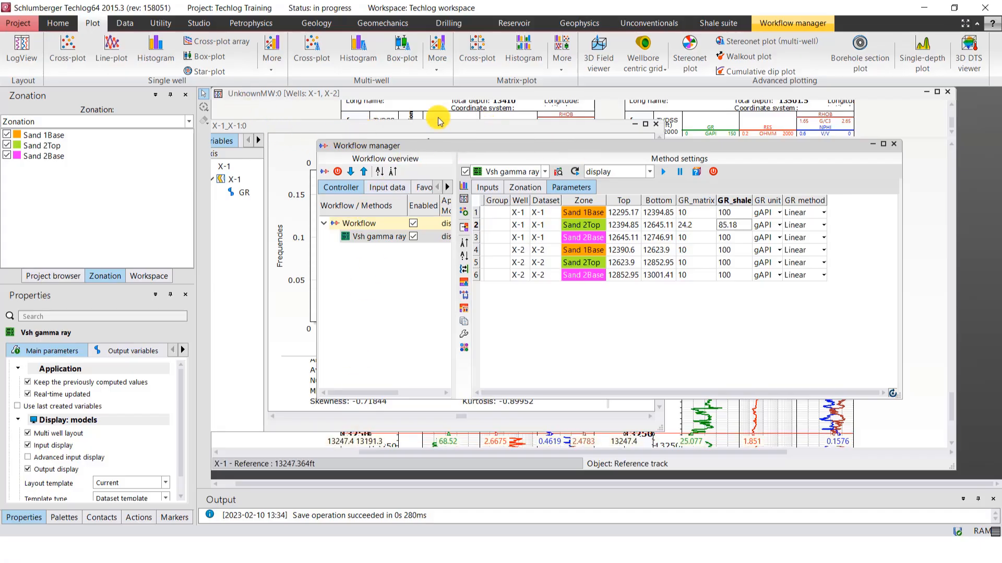
Bring the GR histogram into view and remove well X-1 from its X axis variables.
left_click_drag(432, 126, 516, 125)
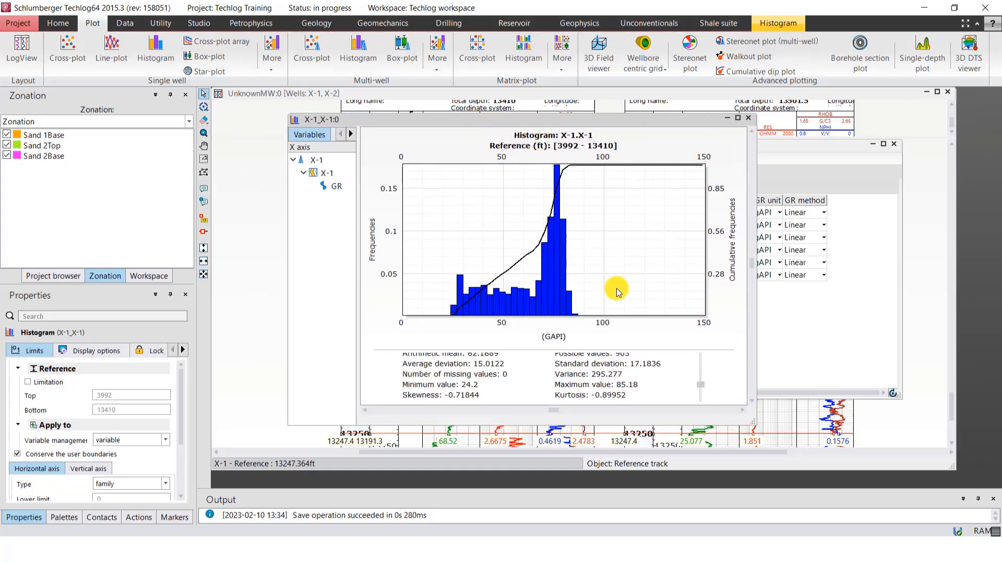
left_click(338, 167)
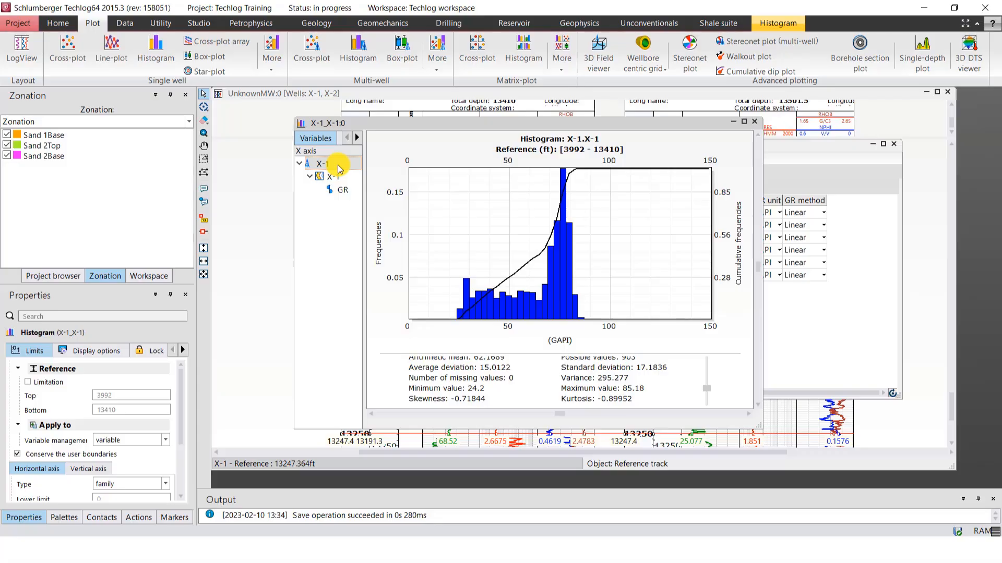
key("Delete")
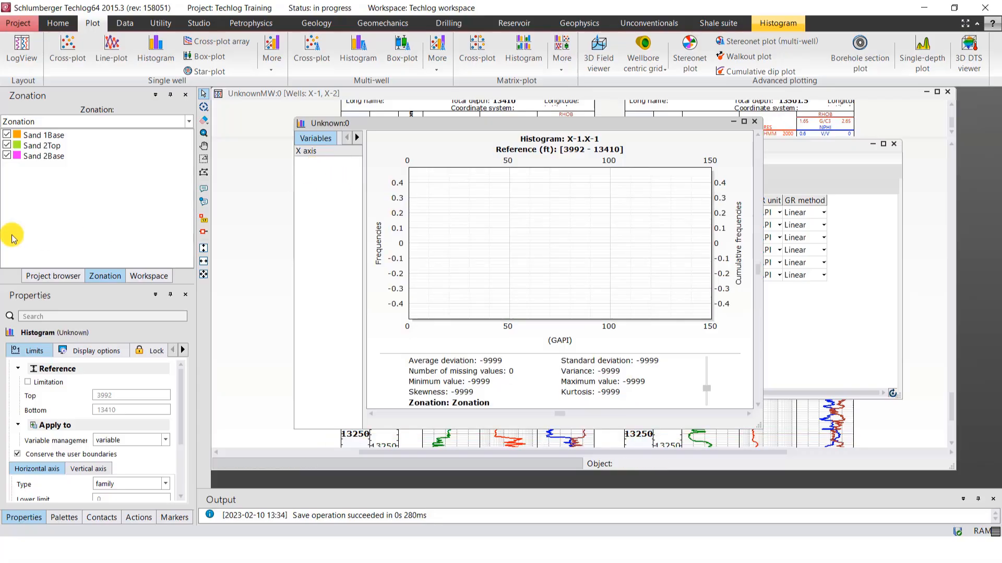
Plot the GR curve from the X-2 dataset of well X-2 in the emptied histogram.
left_click(54, 276)
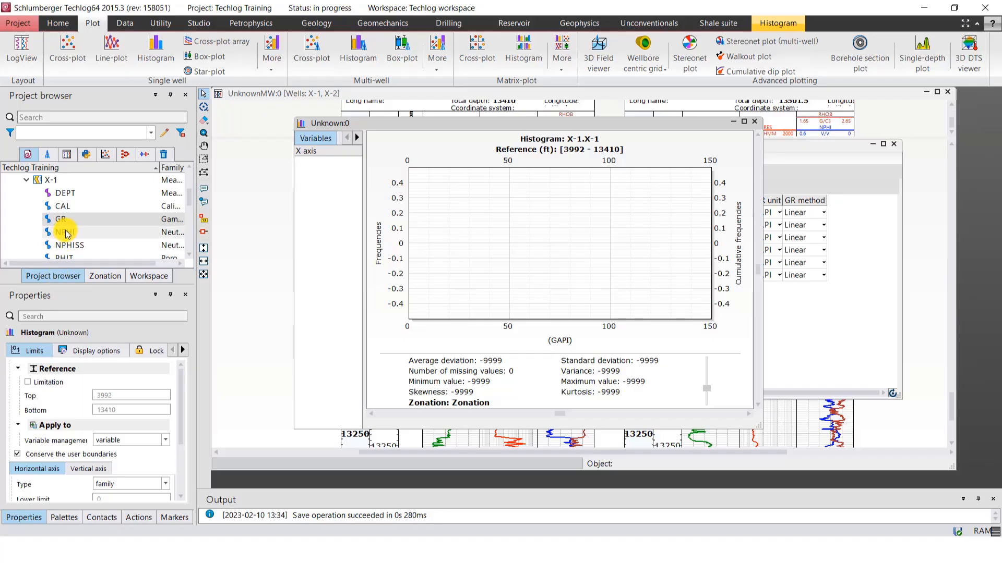
scroll(69, 225, "down", 4)
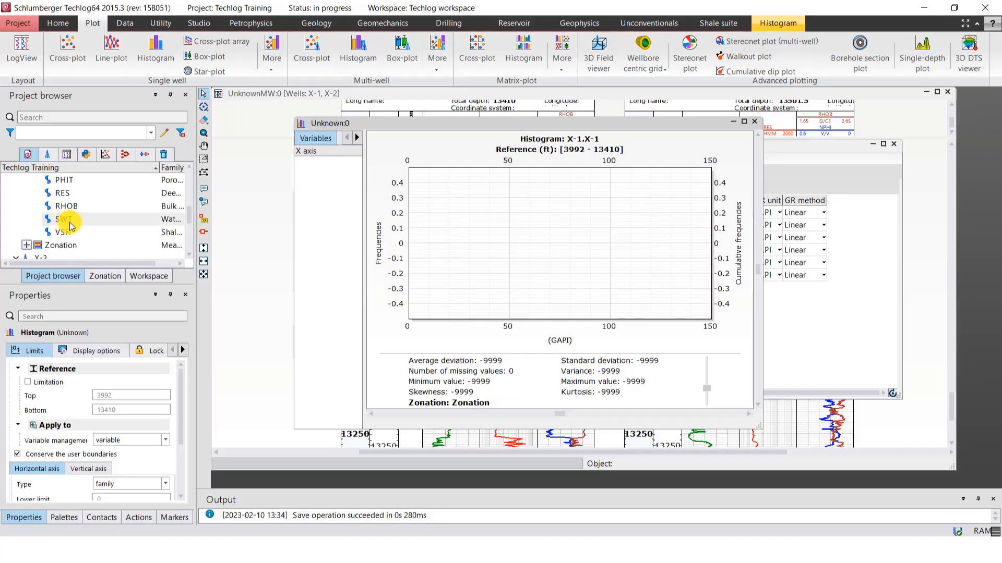
scroll(31, 214, "up", 1)
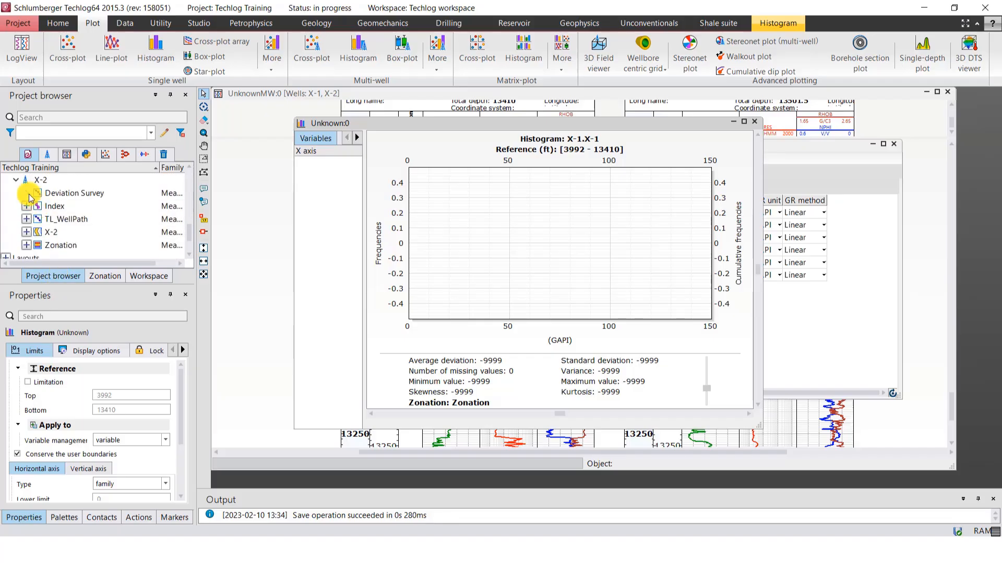
left_click(26, 231)
scroll(32, 229, "down", 1)
left_click(57, 233)
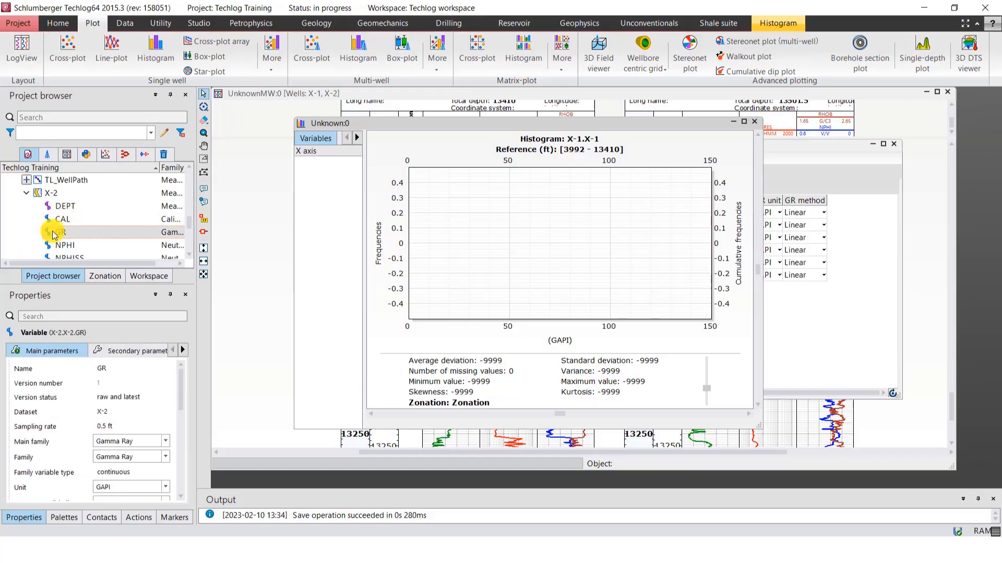
left_click_drag(54, 235, 312, 178)
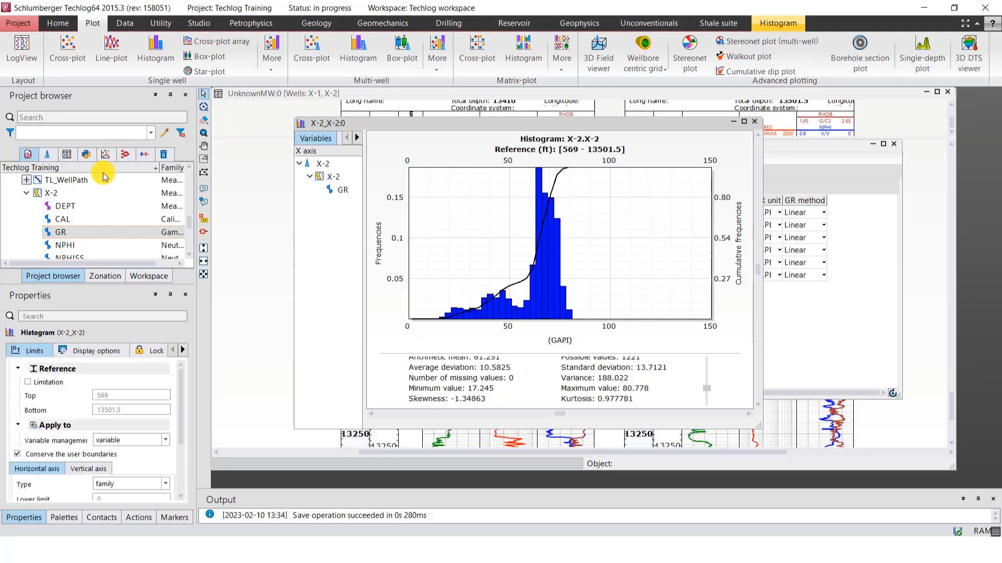
Check the zones and minimum GR of the X-2 histogram and set GR_matrix to 17.25 for the X-2 Sand 2Top zone.
left_click(113, 276)
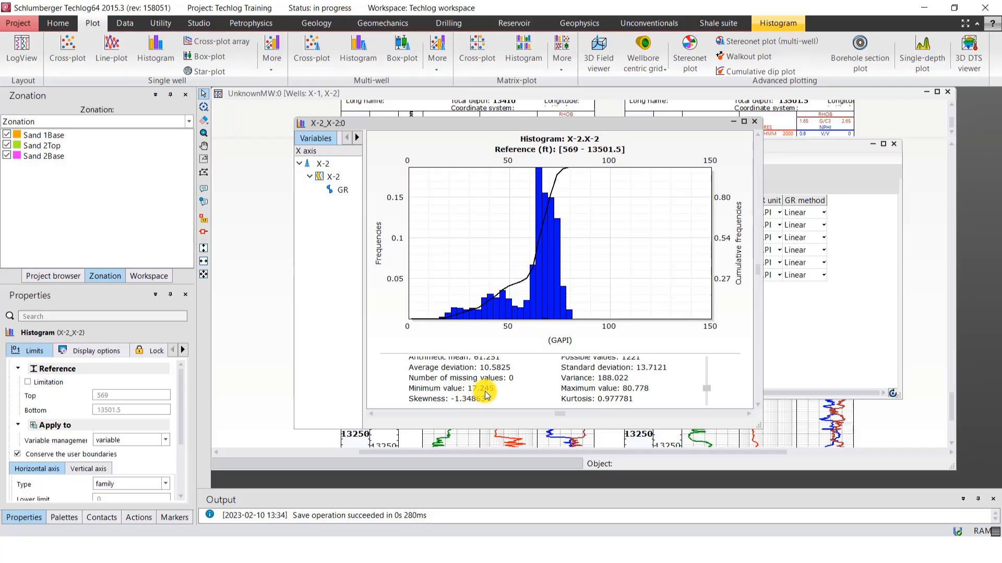
left_click(539, 125)
left_click_drag(514, 140, 442, 251)
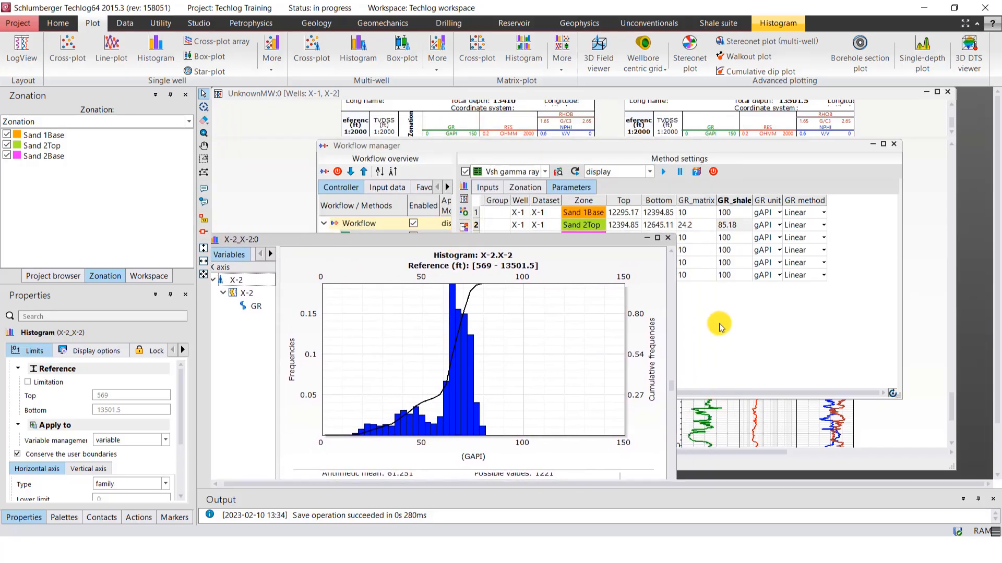
left_click(698, 298)
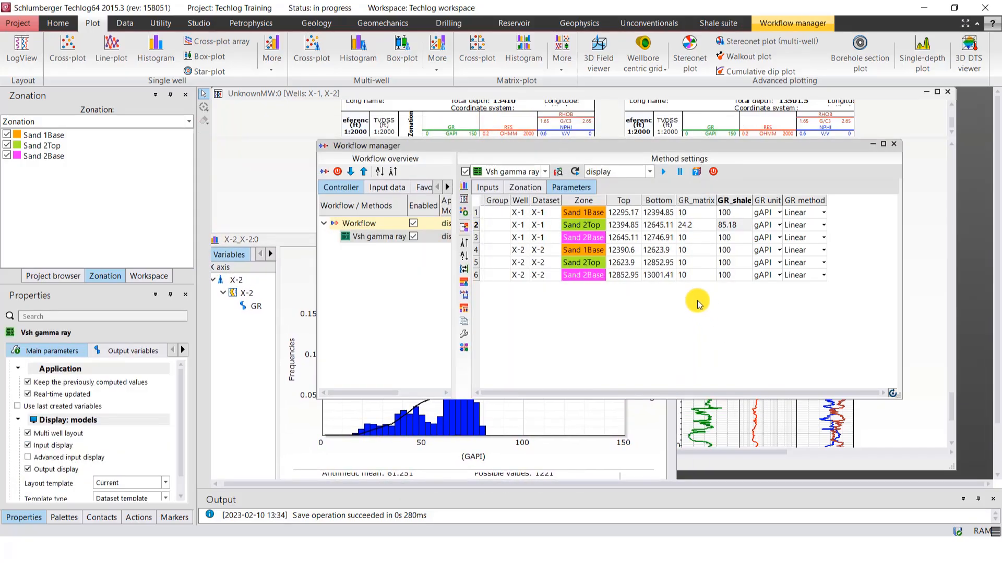
left_click(475, 263)
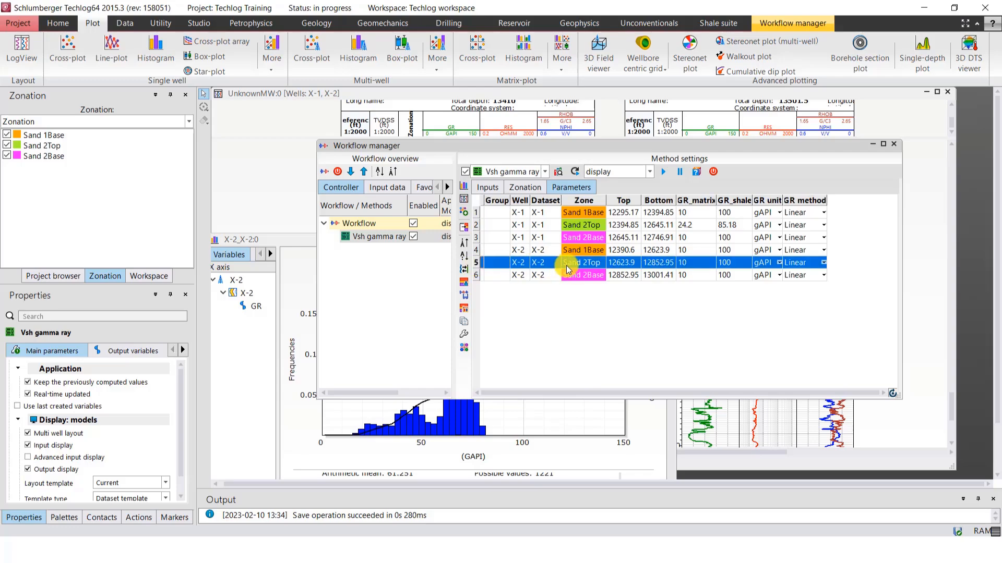
double_click(699, 263)
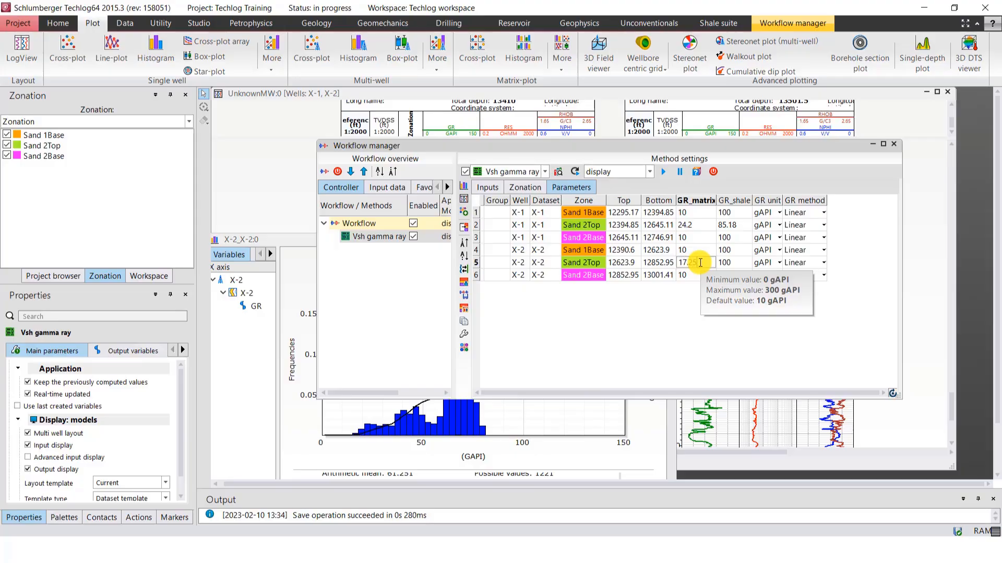
Check the histogram's maximum GR and set GR_shale to 80.78 for the Sand 2Top zone of well X-2.
left_click_drag(310, 260, 363, 134)
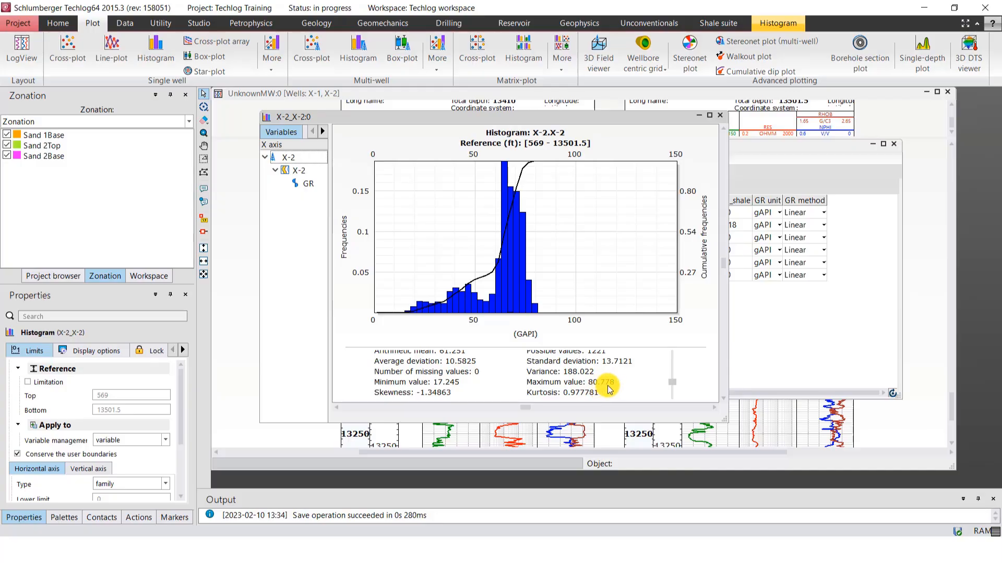
left_click_drag(487, 117, 399, 114)
left_click(681, 338)
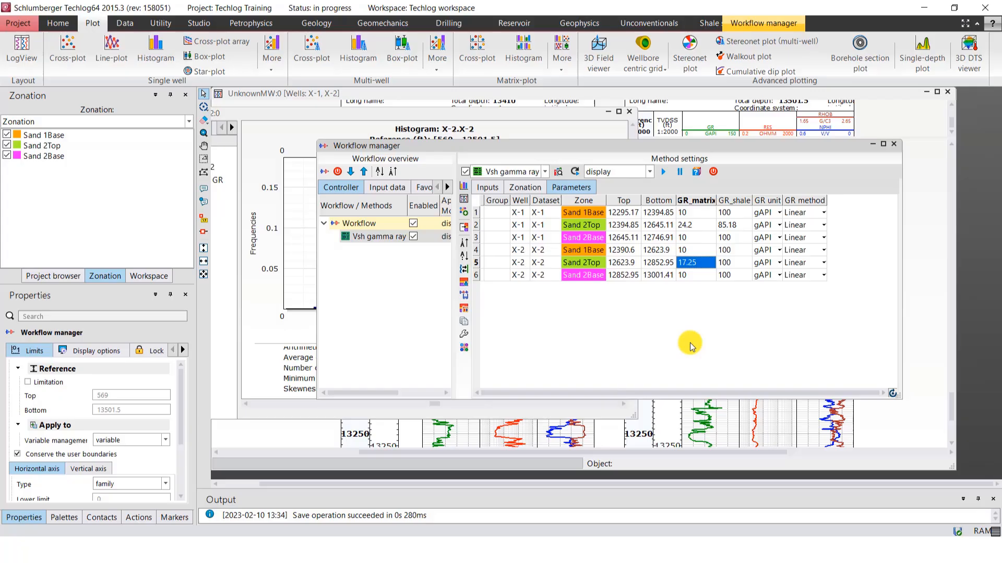
double_click(739, 266)
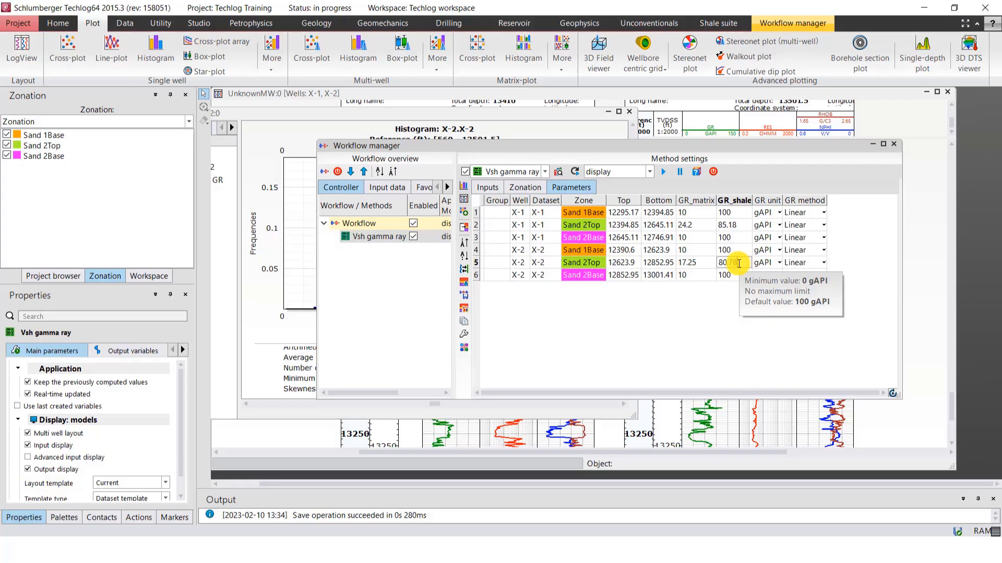
left_click(695, 310)
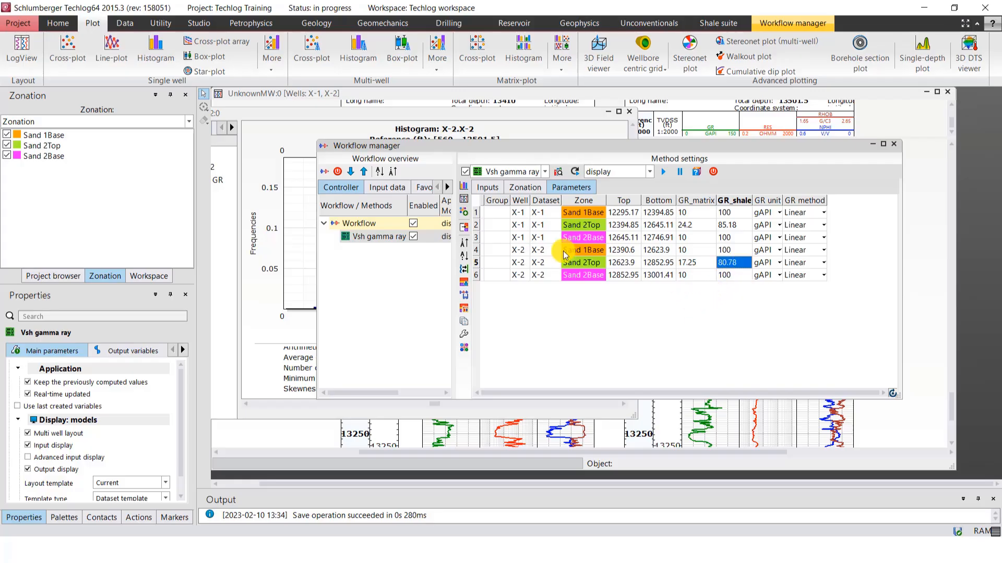
Close the X-2 GR histogram without saving it.
left_click(421, 117)
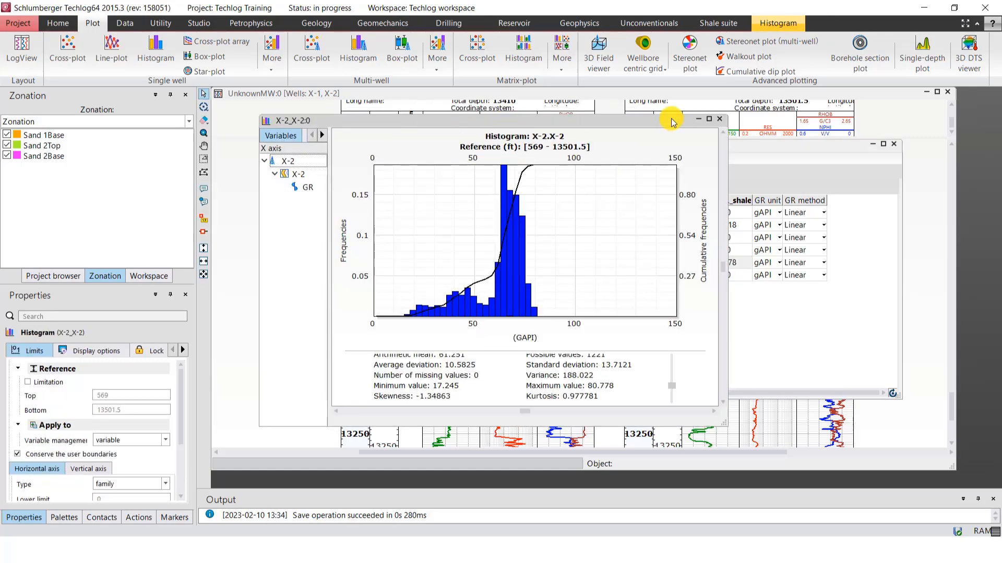
left_click(721, 119)
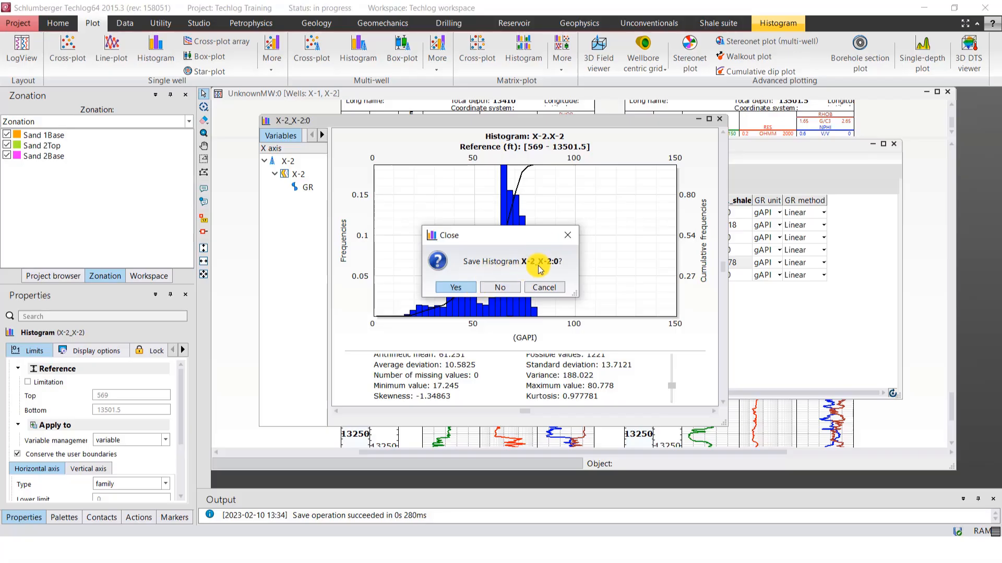
left_click(499, 287)
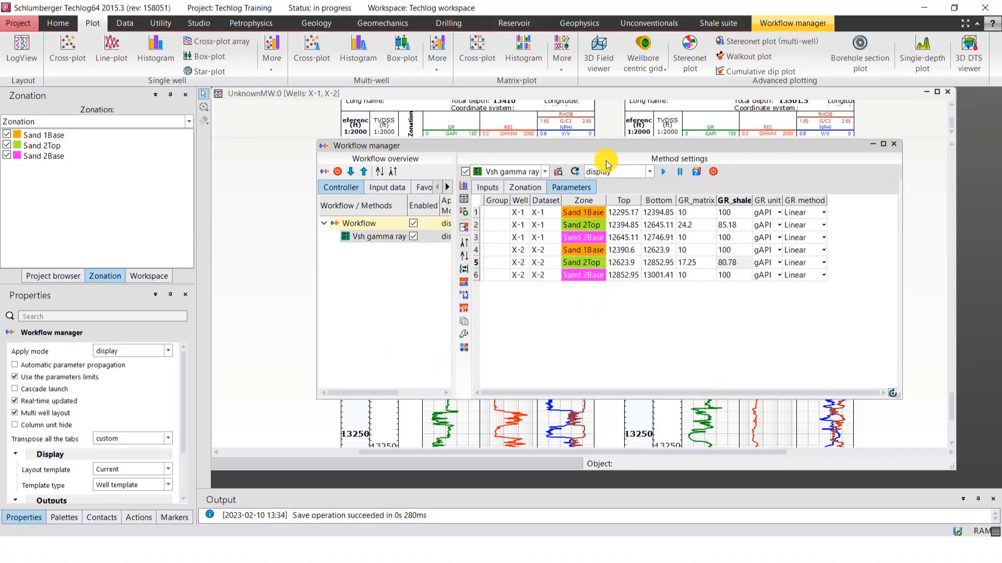
Set the apply mode of the Vsh gamma ray method to save.
left_click_drag(586, 143, 568, 137)
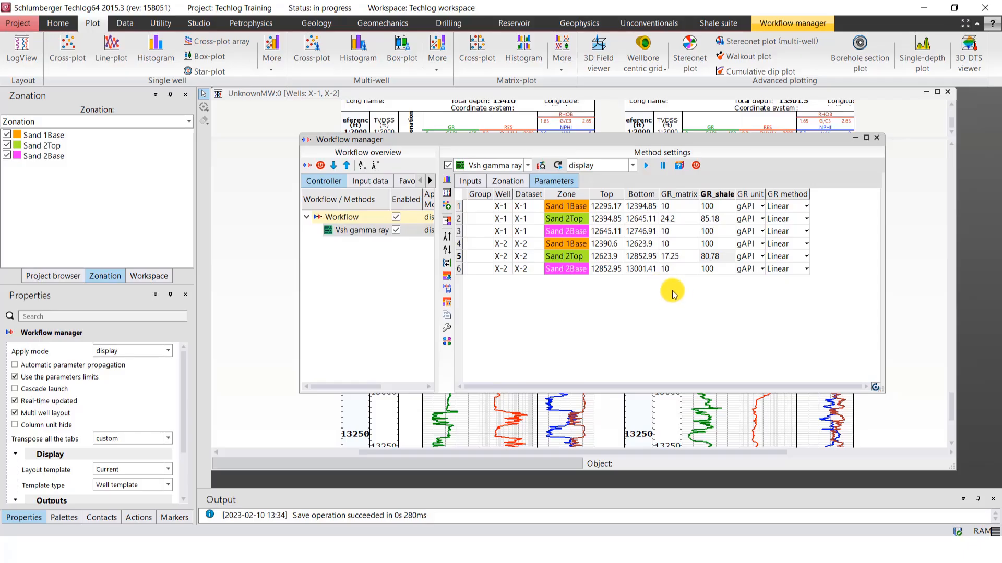
left_click(633, 166)
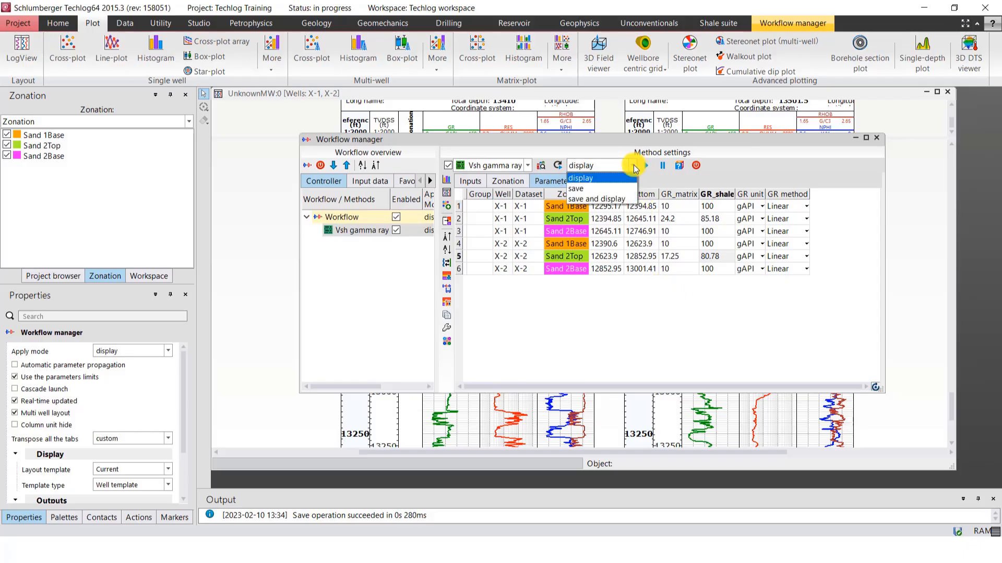
left_click(583, 190)
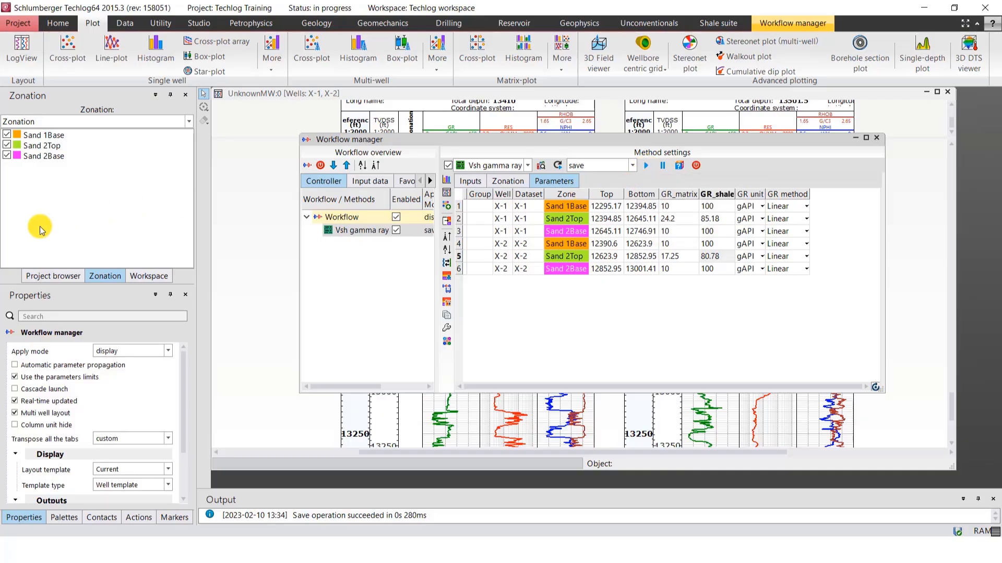
List the X-2 variables in the project browser and run the Vsh gamma ray method in save mode.
left_click(53, 276)
scroll(77, 217, "down", 2)
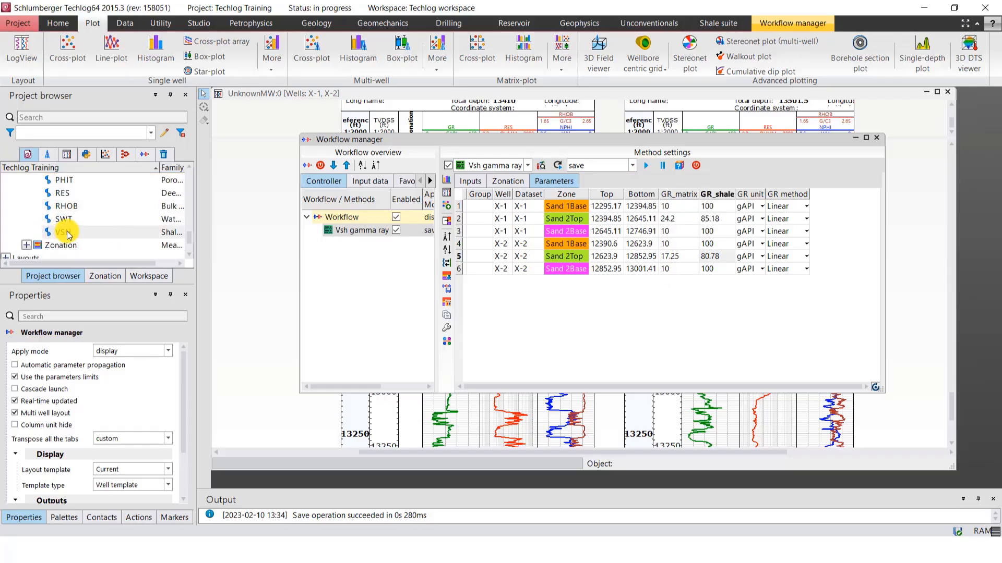
left_click(646, 166)
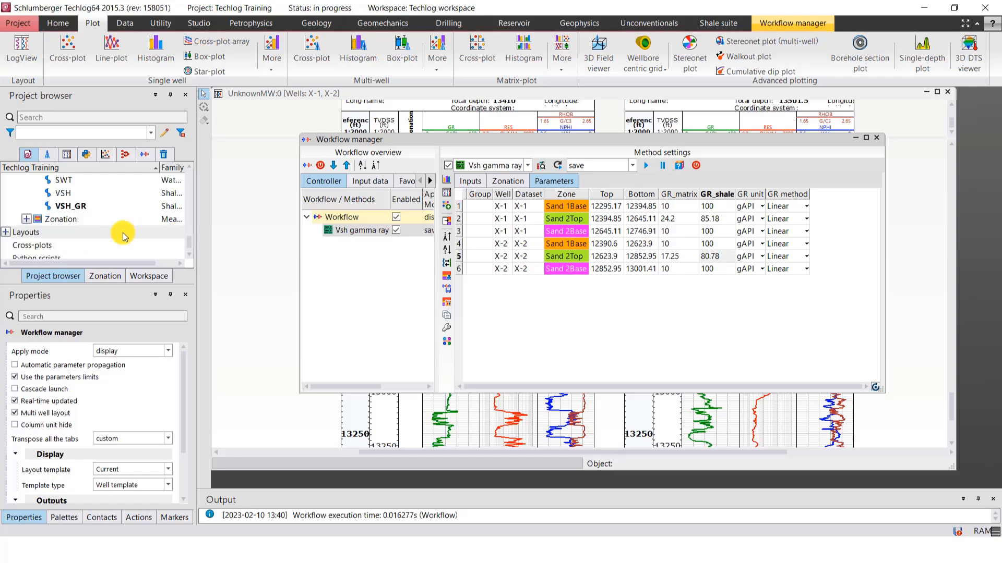
Examine the variable lists of wells X-2 and X-1 for the saved gamma ray shale volume curve.
scroll(78, 216, "down", 2)
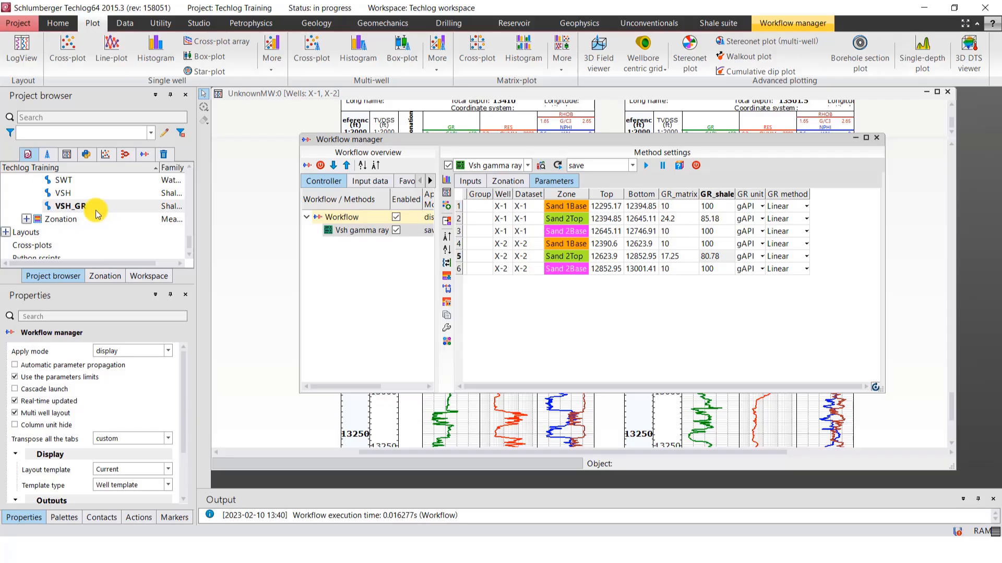
scroll(104, 218, "up", 3)
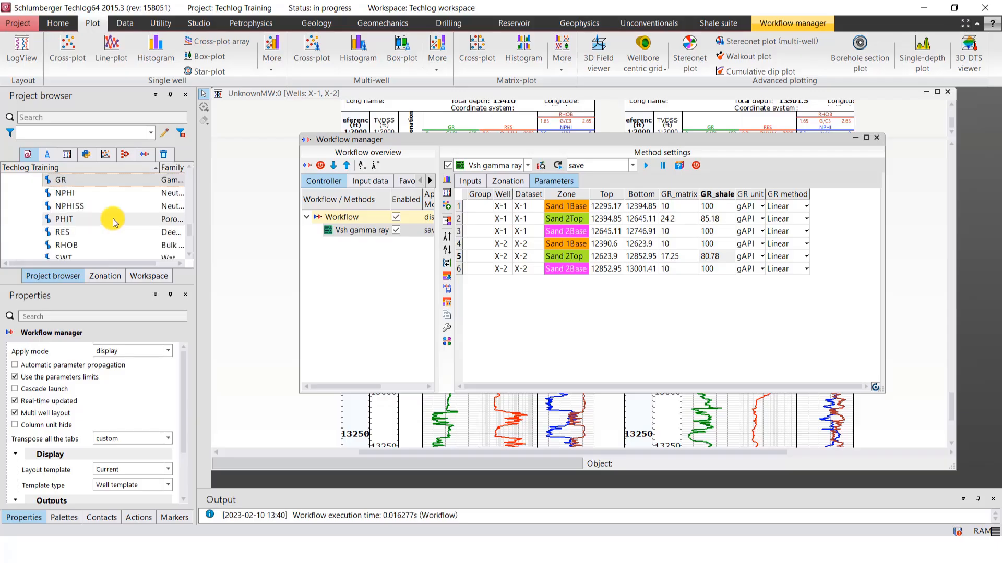
scroll(113, 223, "up", 2)
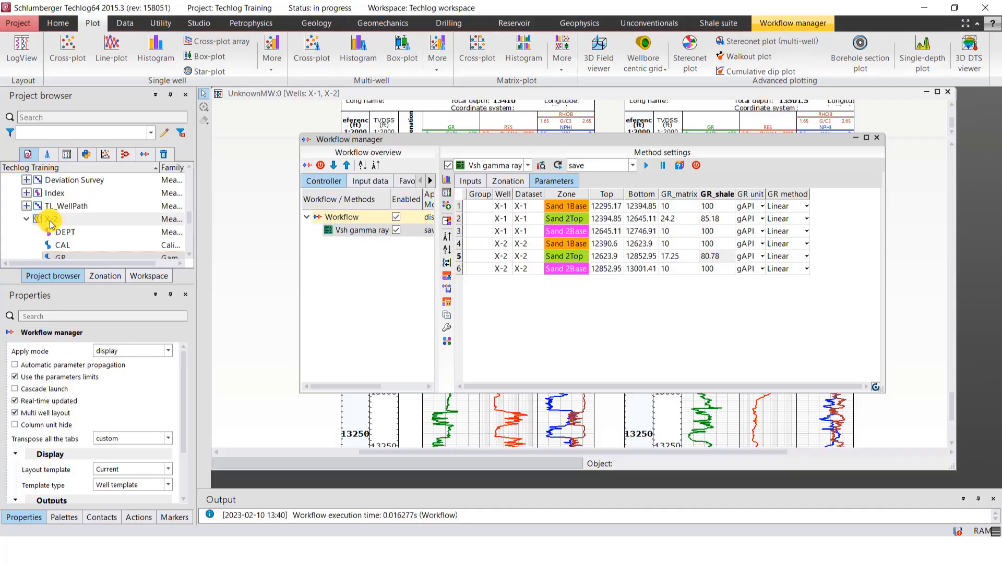
scroll(83, 215, "up", 3)
scroll(83, 215, "up", 3)
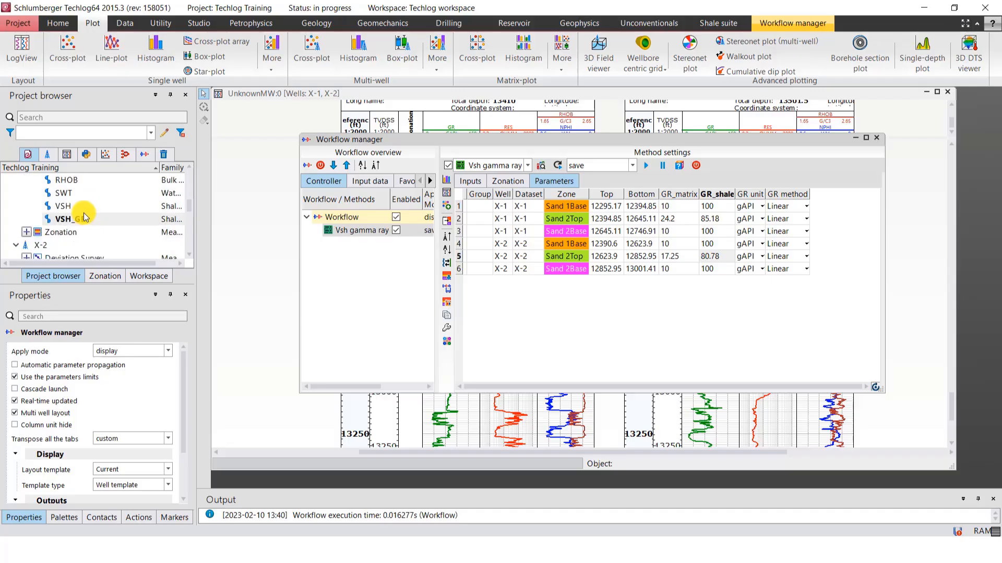
scroll(65, 199, "down", 3)
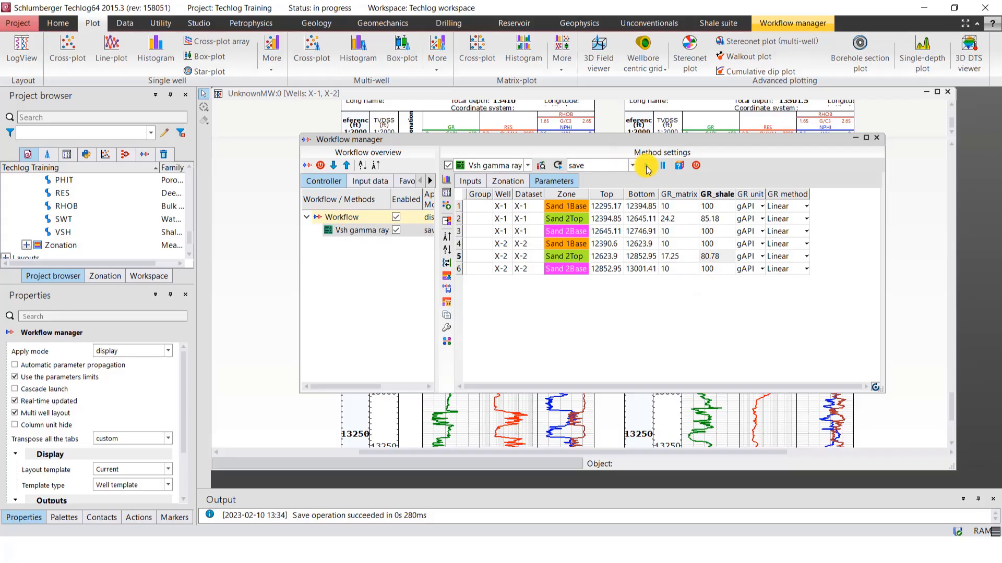
Run the Vsh gamma ray method with the save apply mode and check its output curve in the datasets of both wells.
left_click(646, 165)
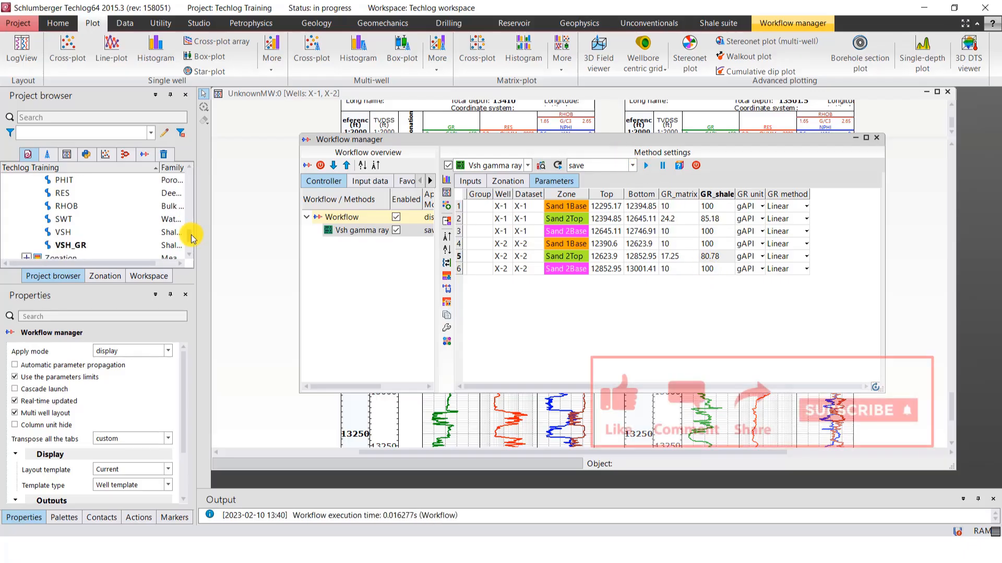
scroll(122, 235, "down", 1)
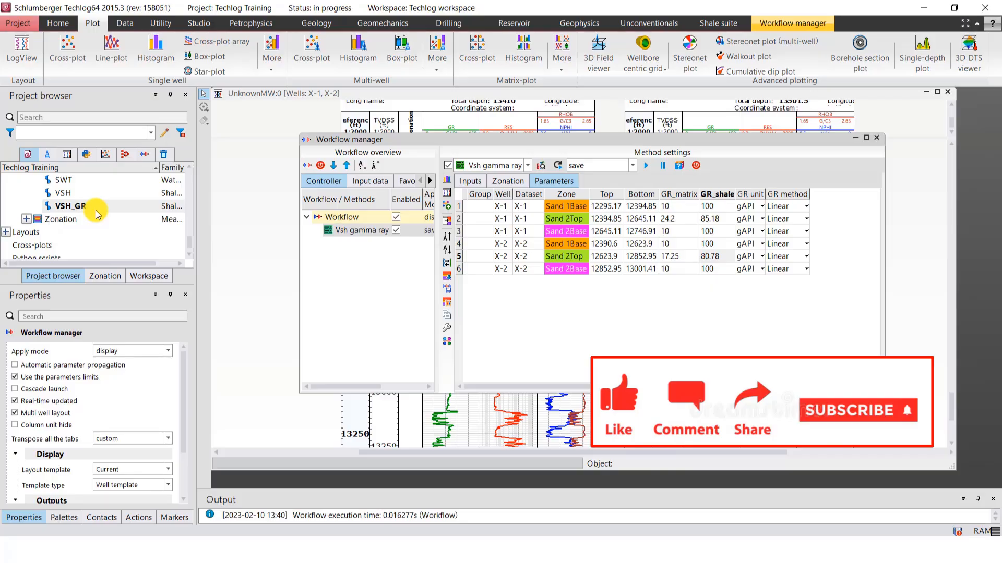
scroll(115, 222, "up", 2)
scroll(115, 222, "up", 2)
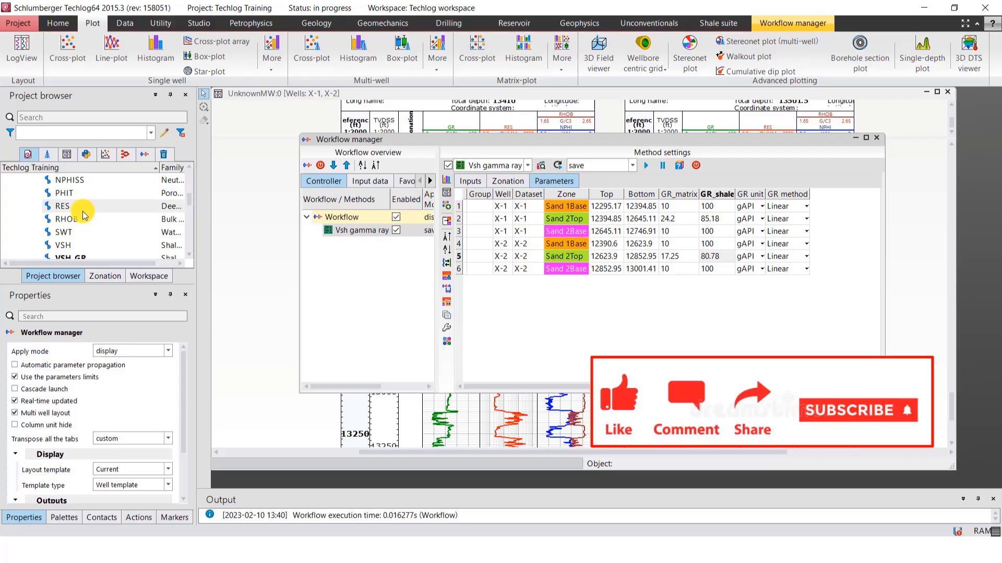
scroll(83, 215, "down", 2)
scroll(73, 209, "up", 4)
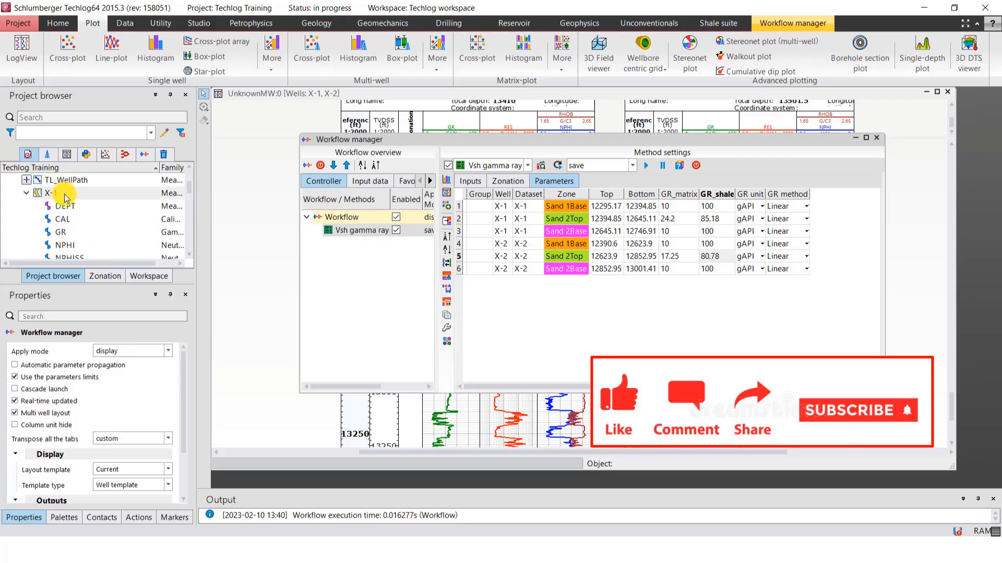